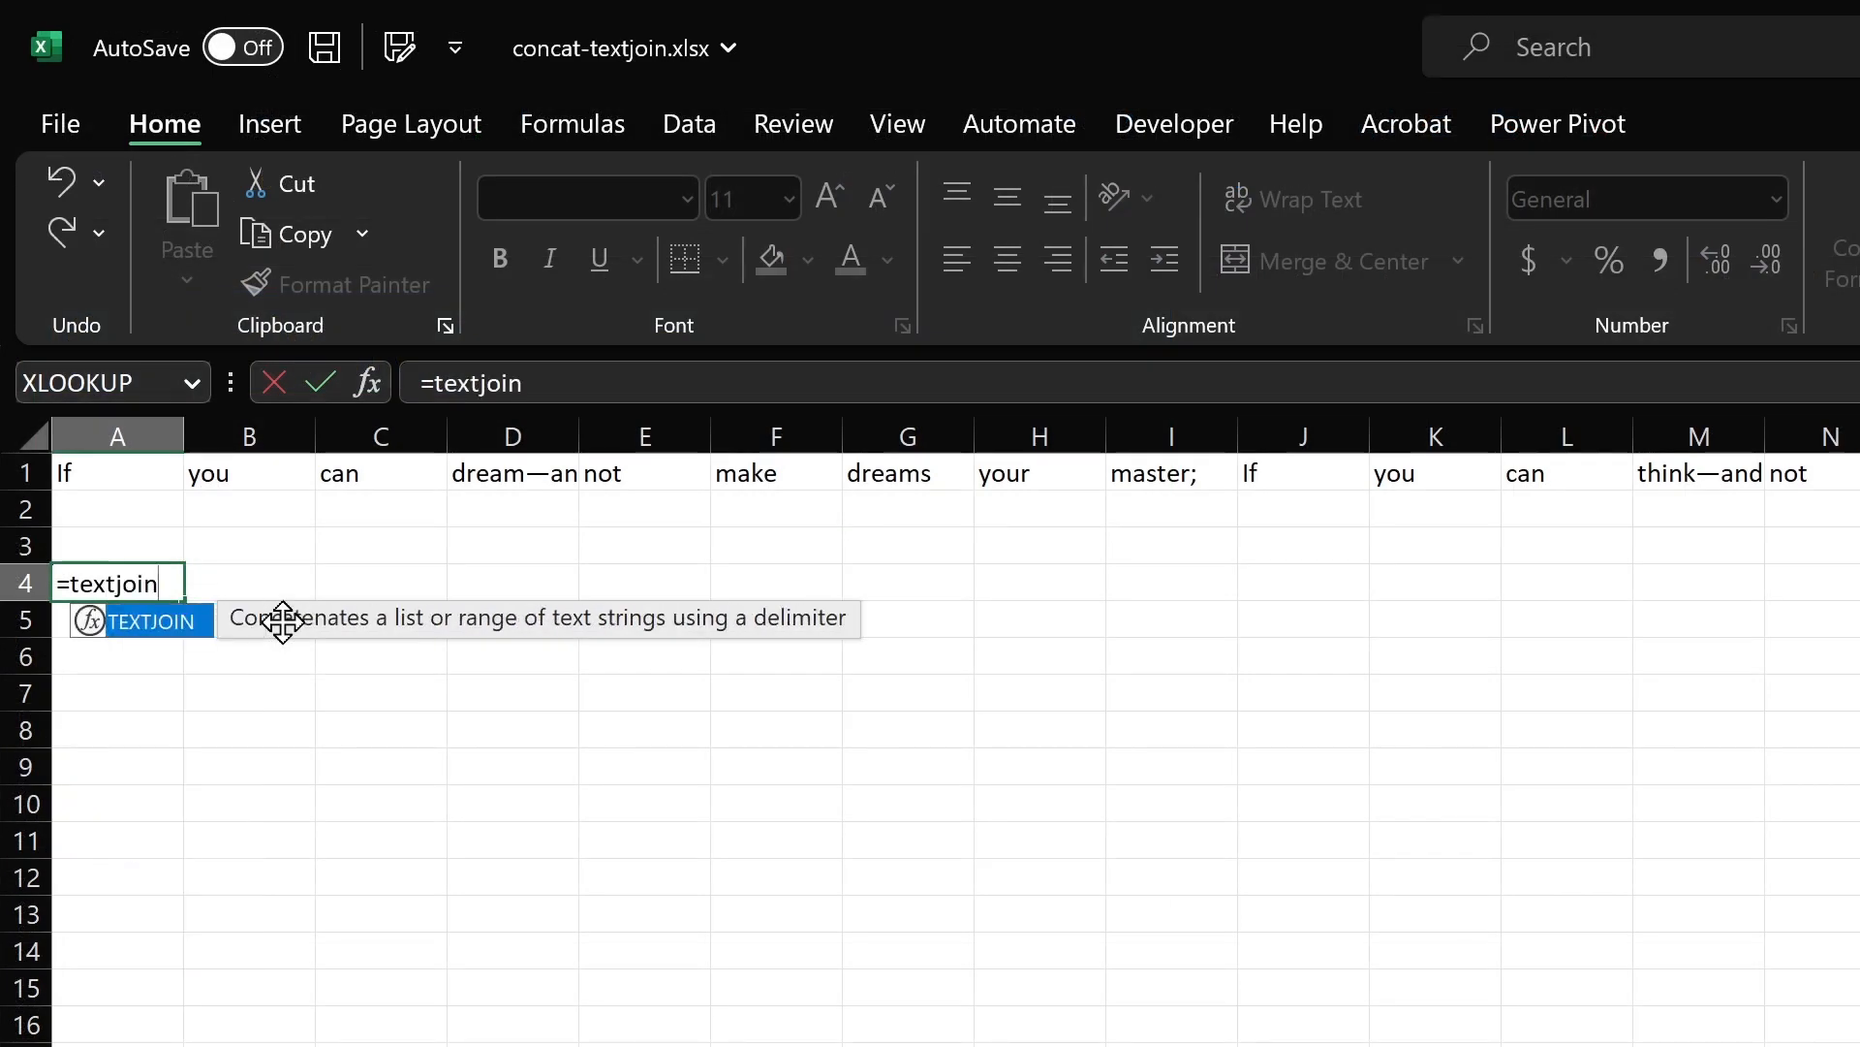
pyautogui.press('Tab')
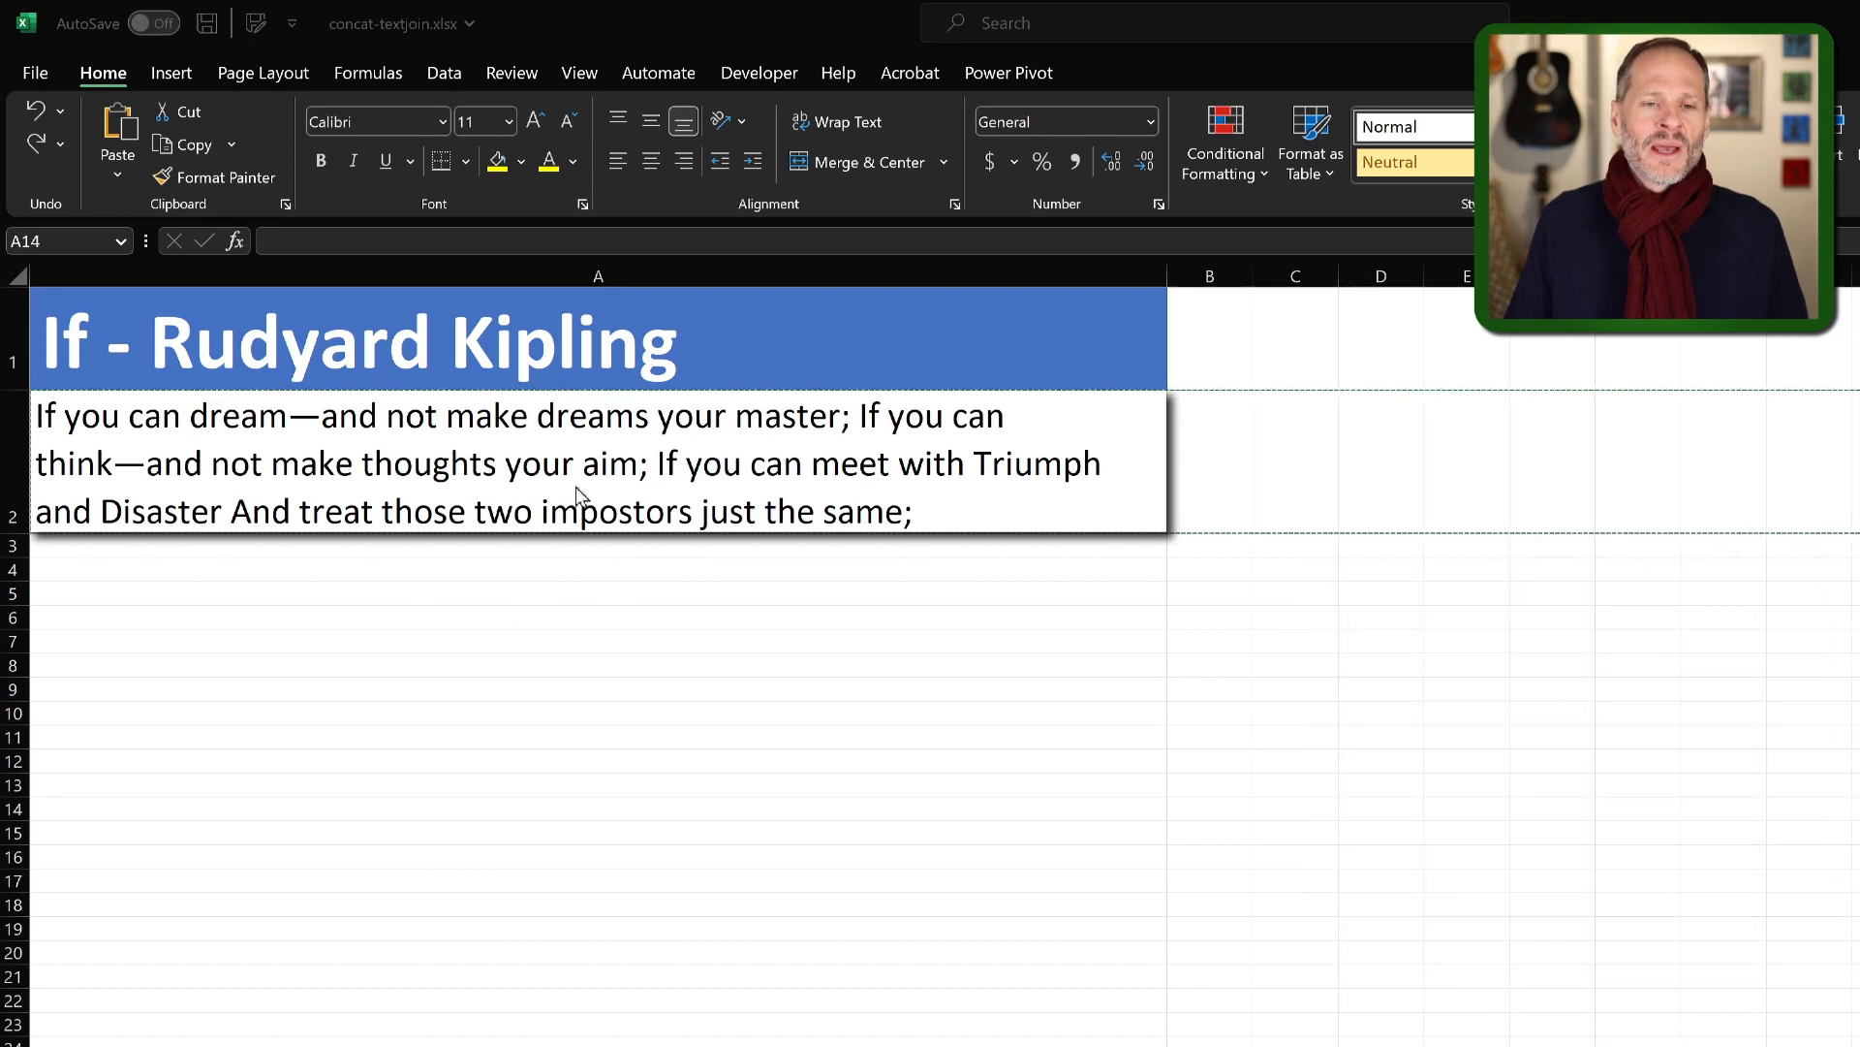
# Split the poem text in cell A2 into separate columns with Text to Columns, using Delimited data and the space delimiter.
pyautogui.click(722, 528)
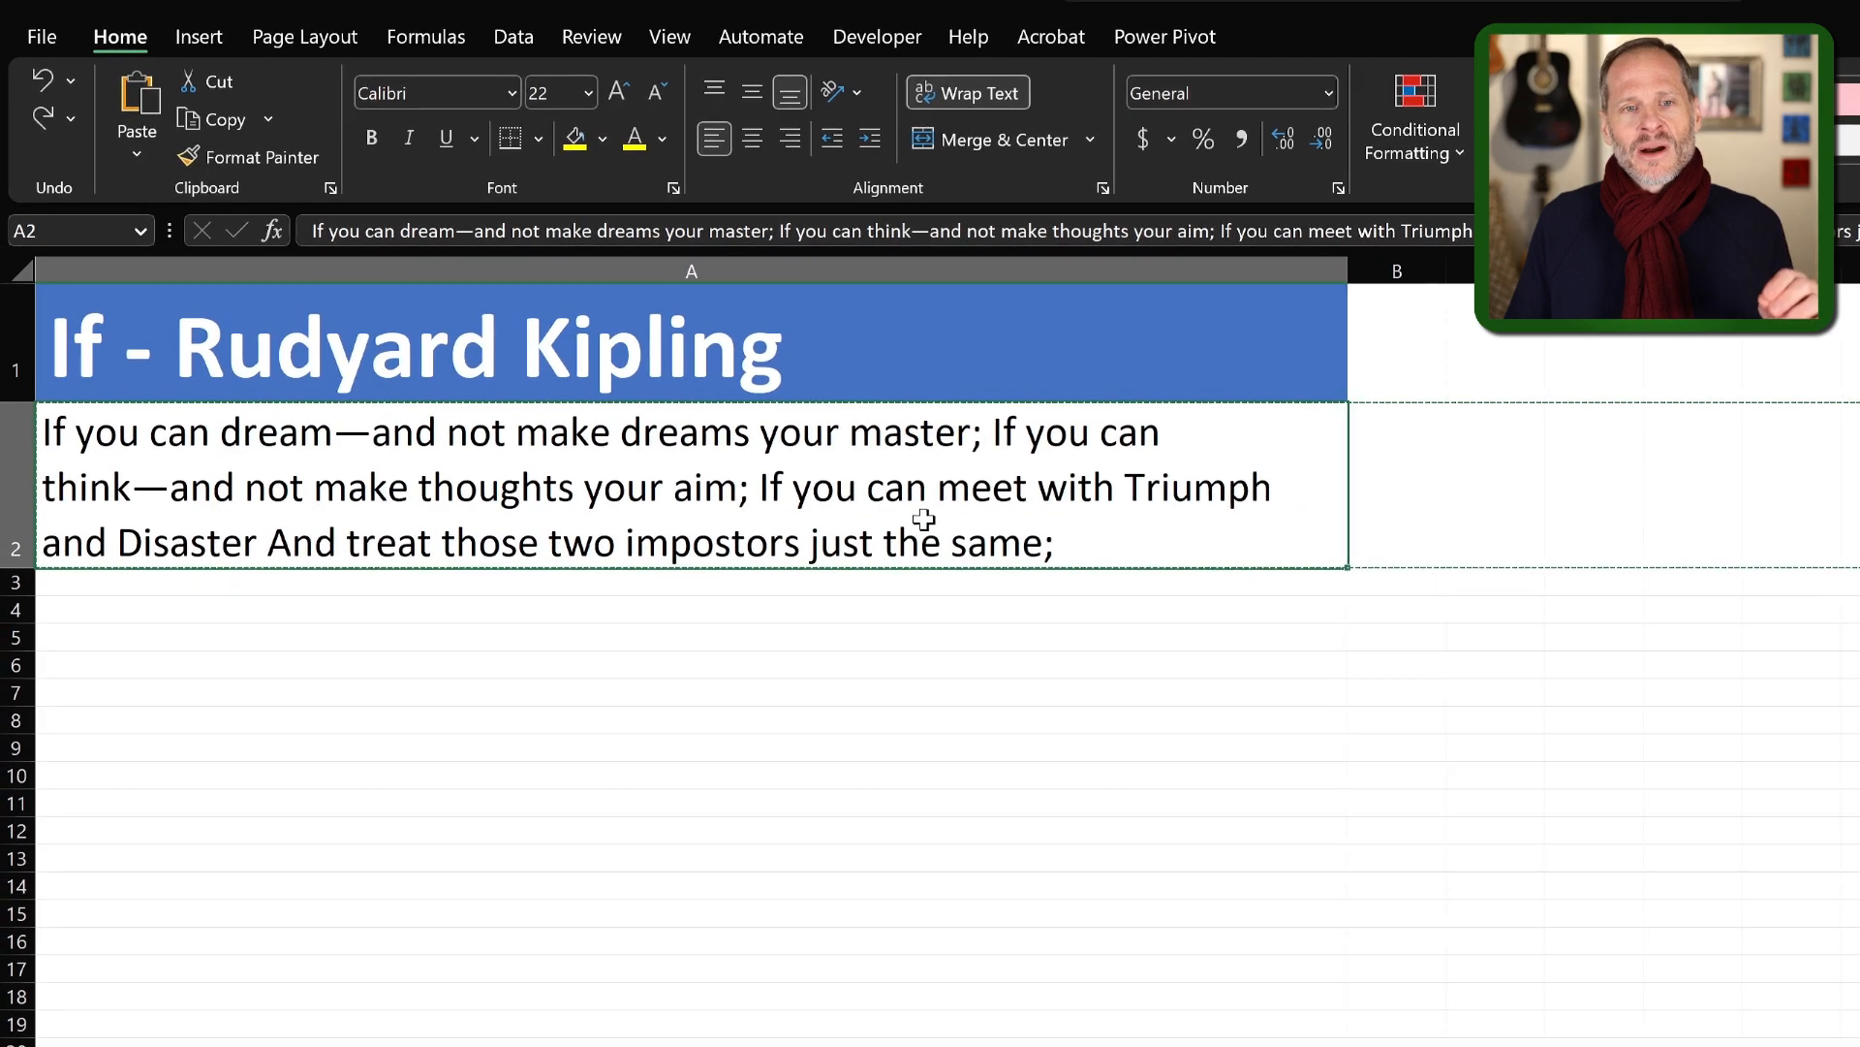
pyautogui.click(512, 35)
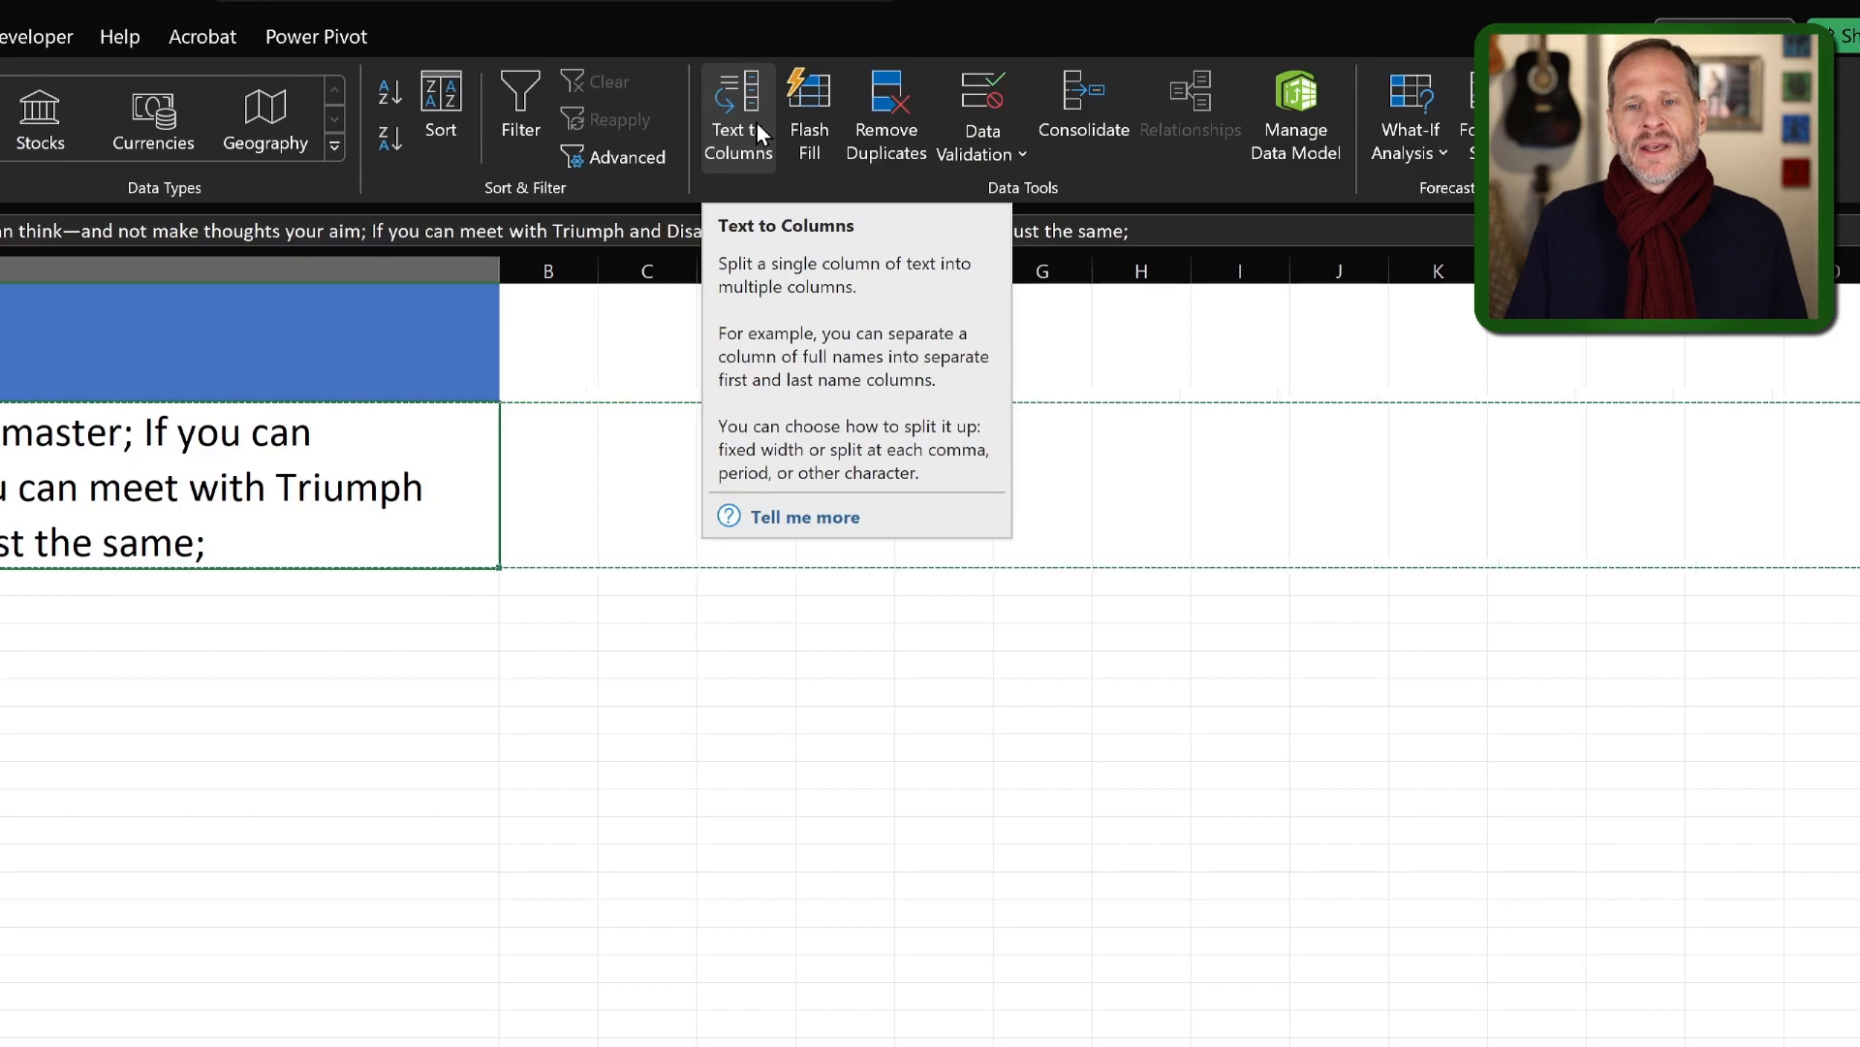
pyautogui.click(744, 114)
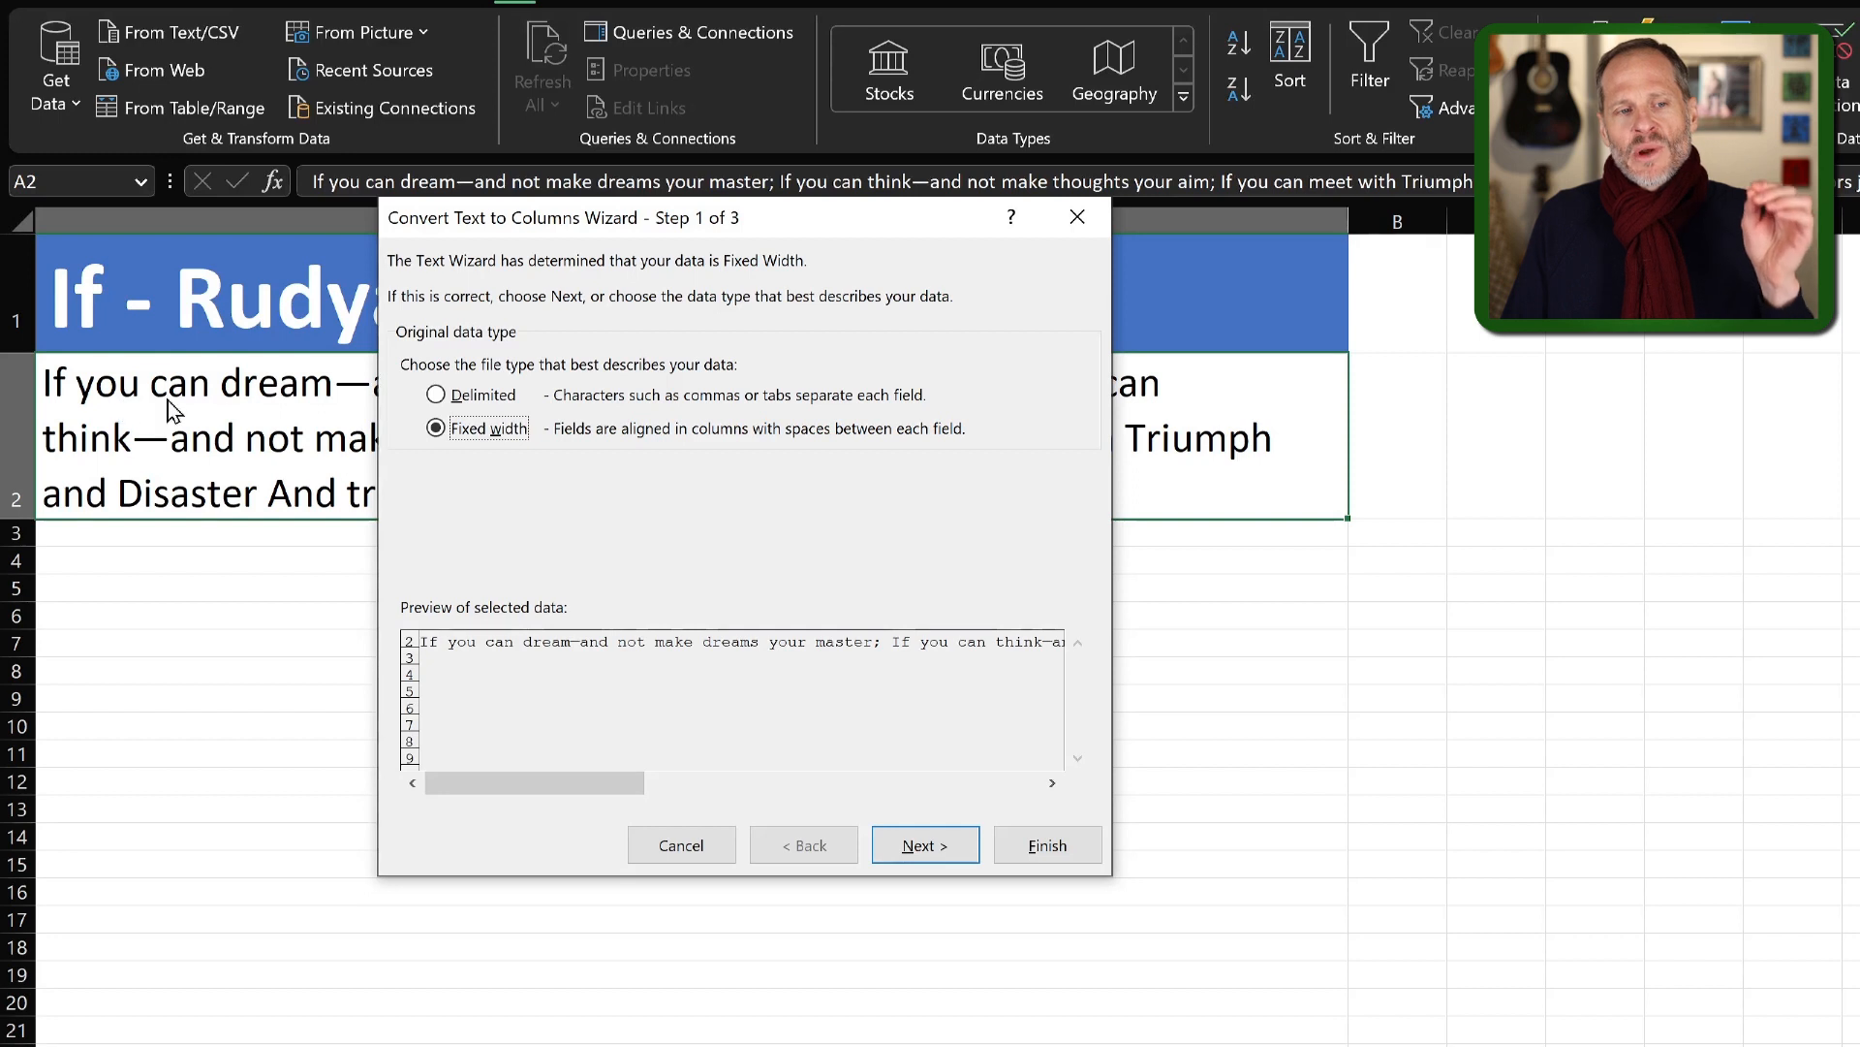
pyautogui.click(436, 396)
pyautogui.click(918, 844)
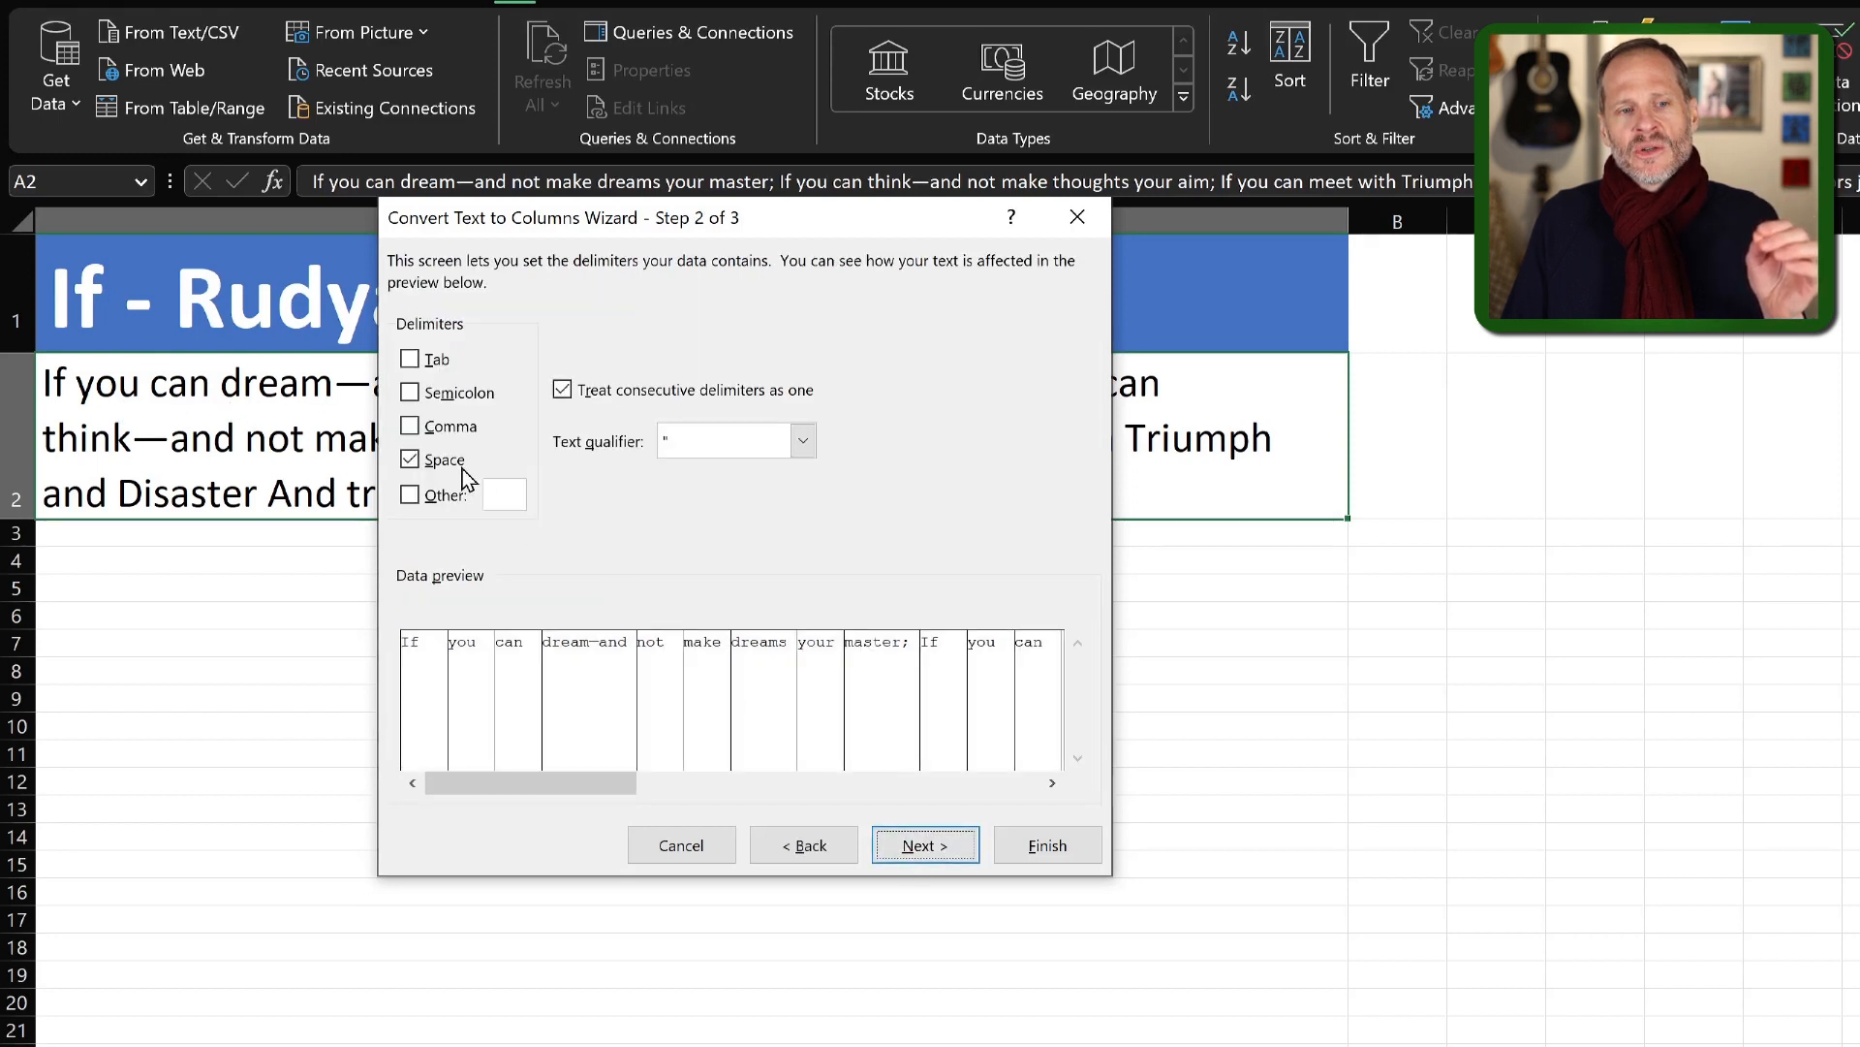
pyautogui.click(1043, 844)
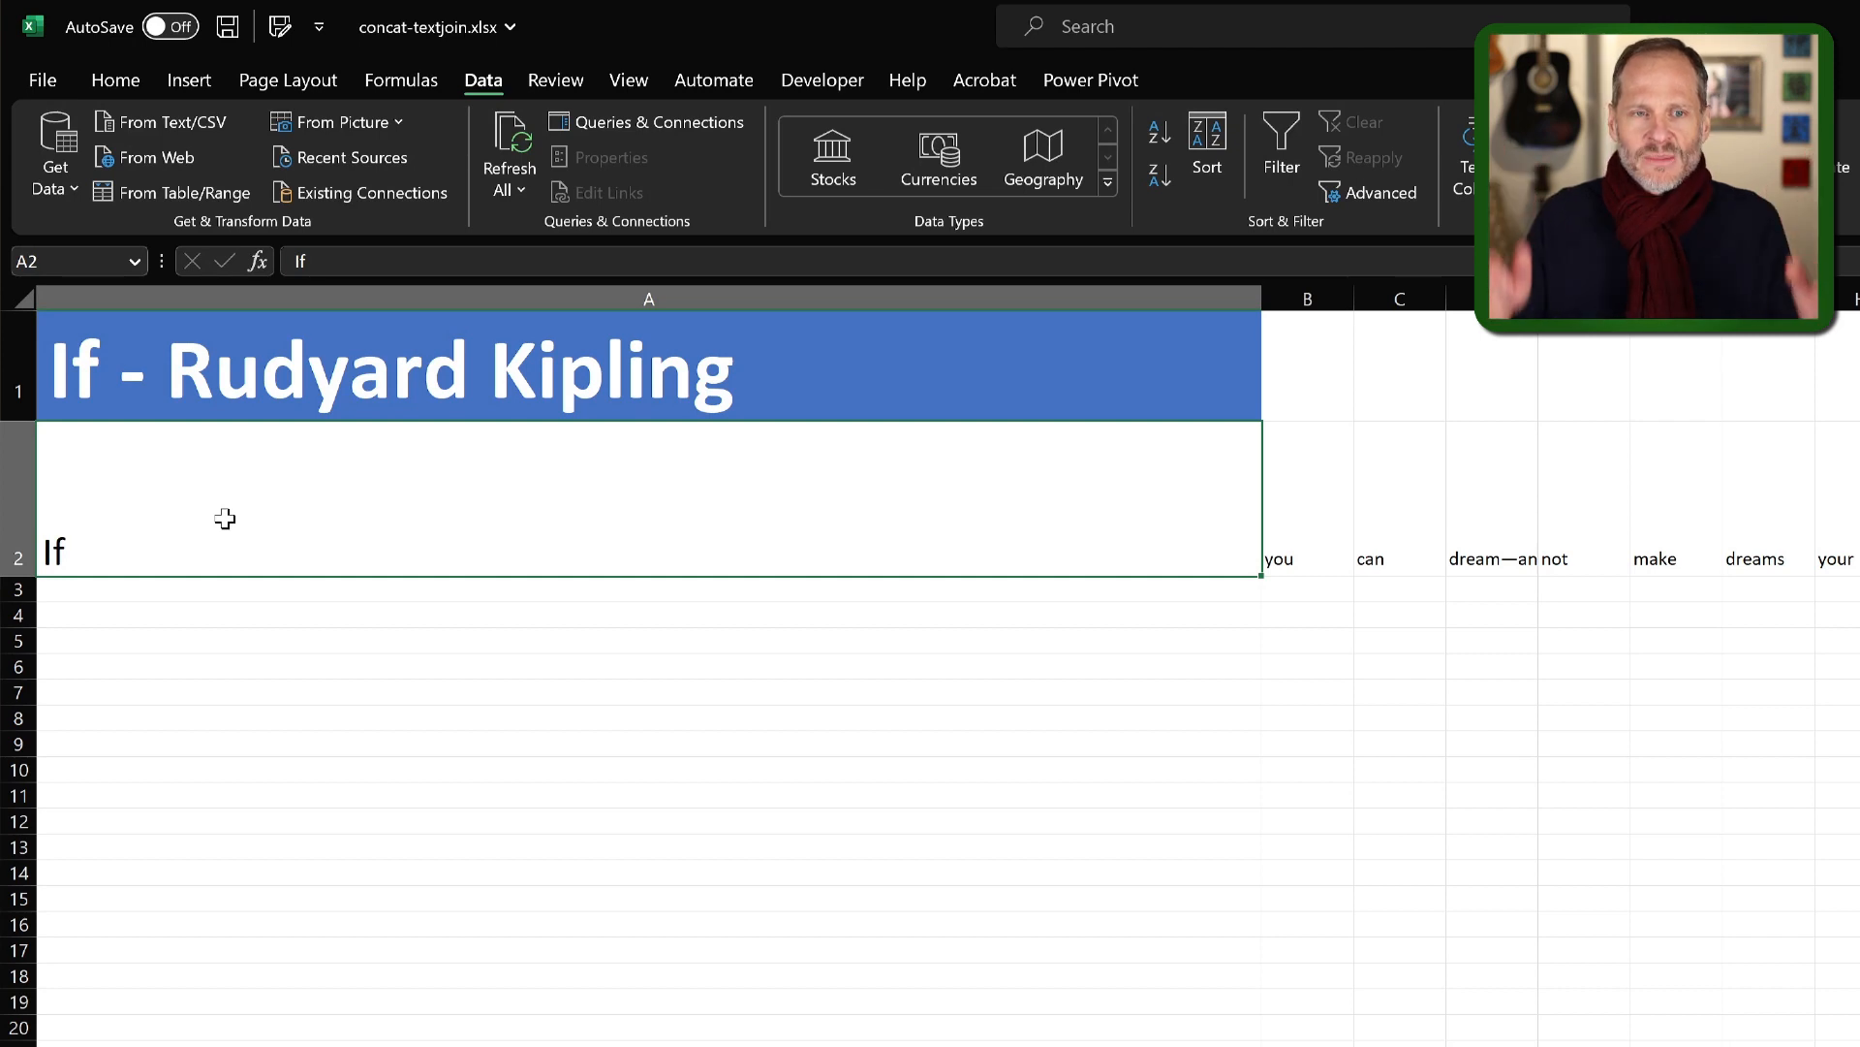
# Copy row 2 with the split words and paste it as values into the Live 2 sheet starting at cell A1.
pyautogui.click(15, 471)
pyautogui.hotkey('ctrl', 'c')
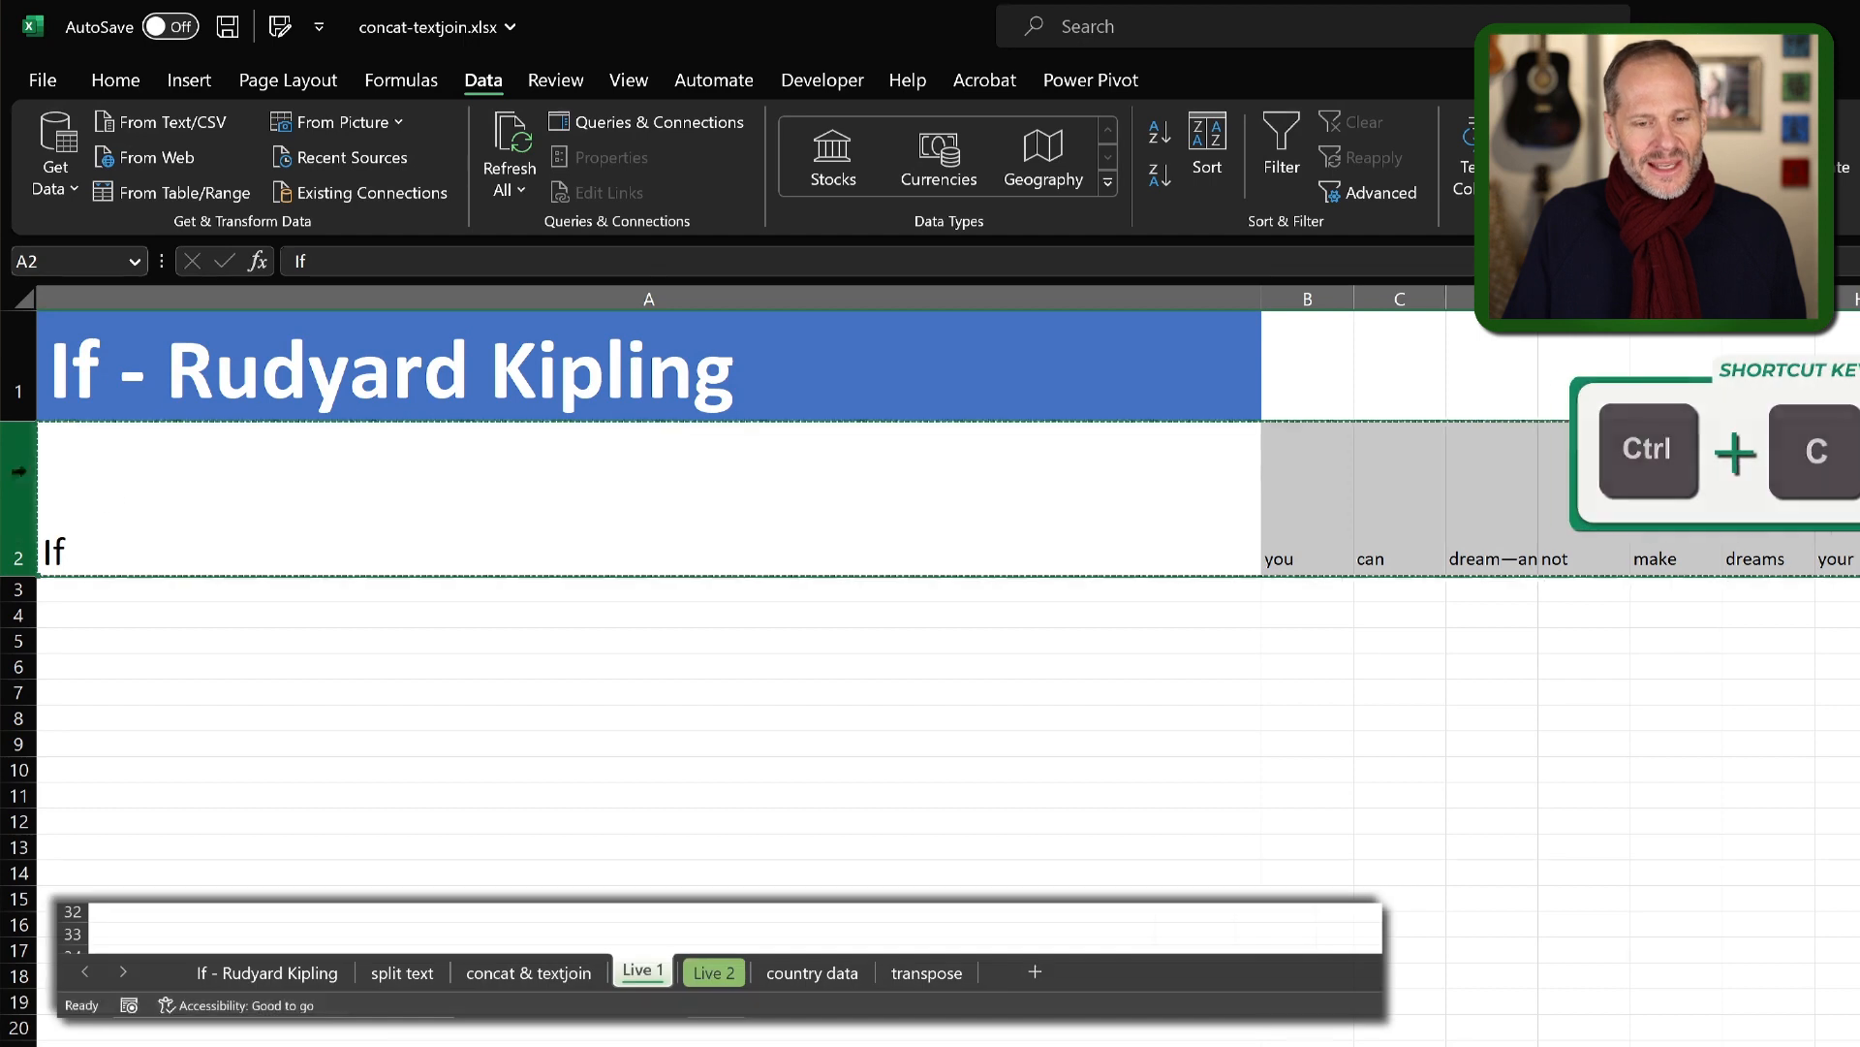
pyautogui.click(714, 972)
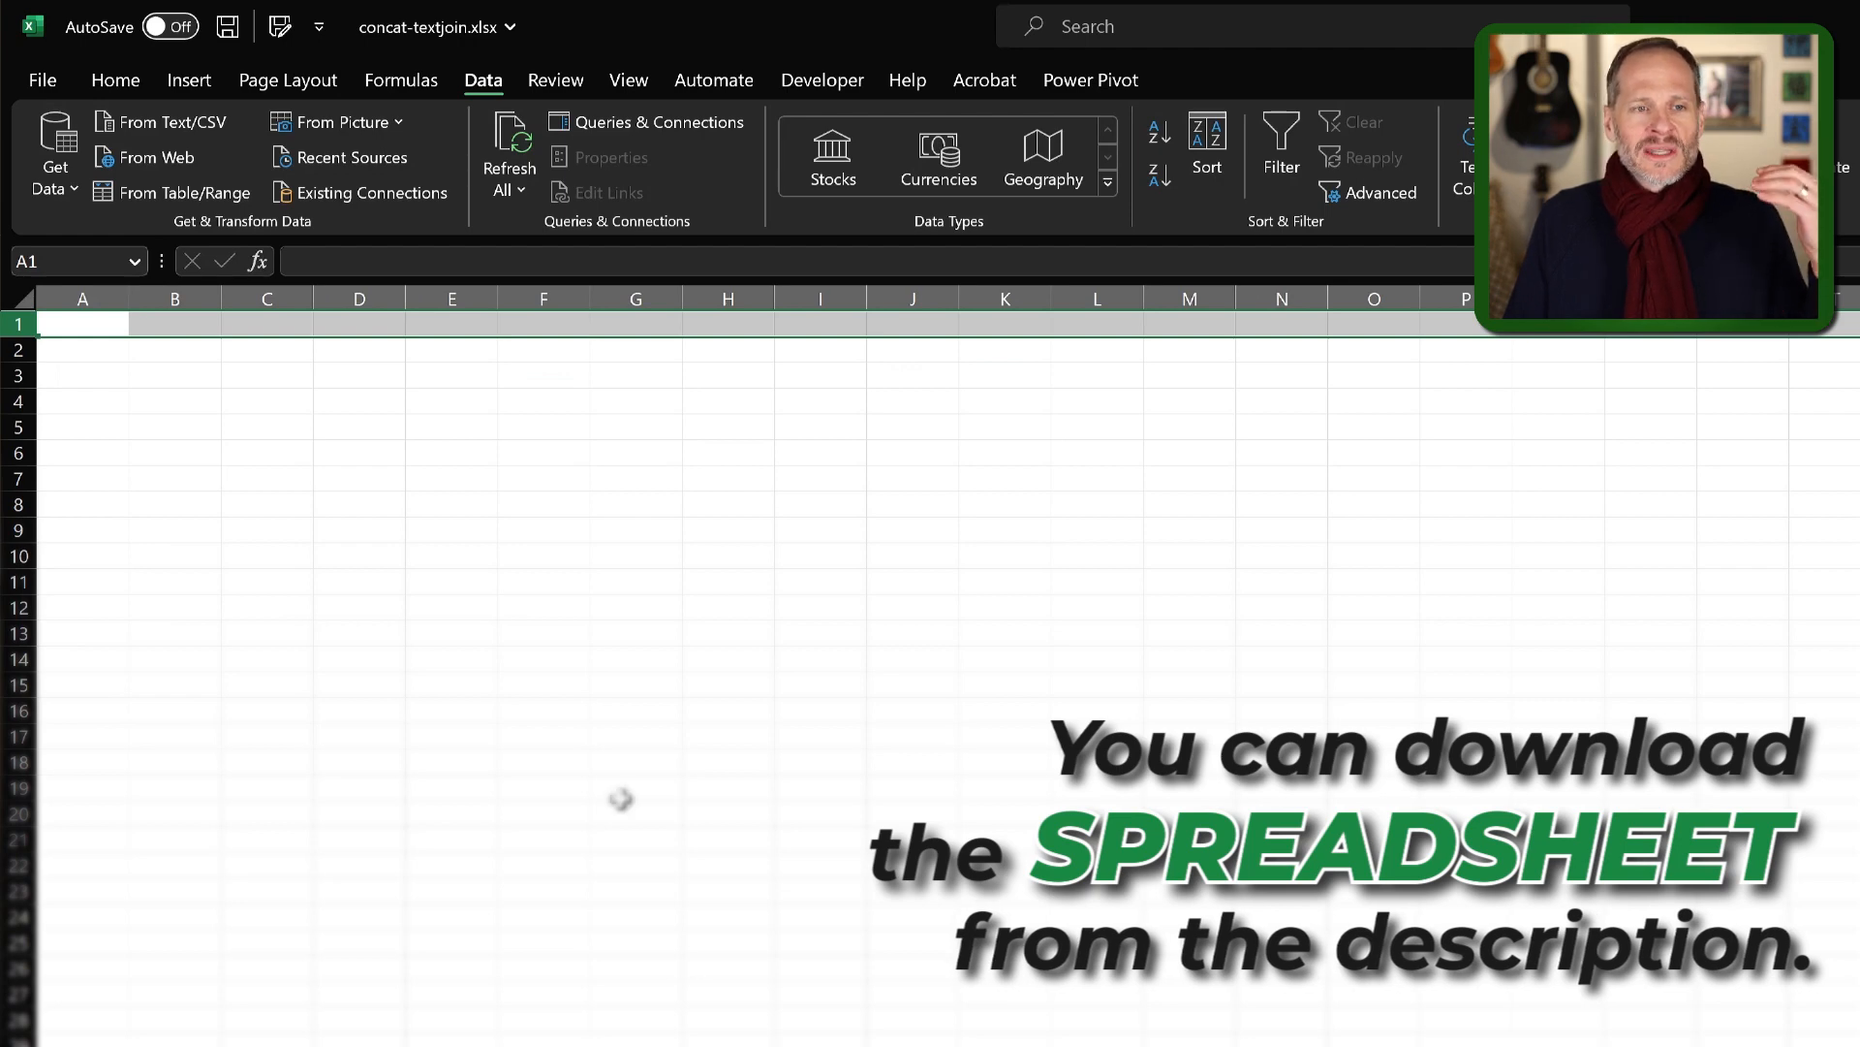
pyautogui.click(630, 710)
pyautogui.click(86, 327)
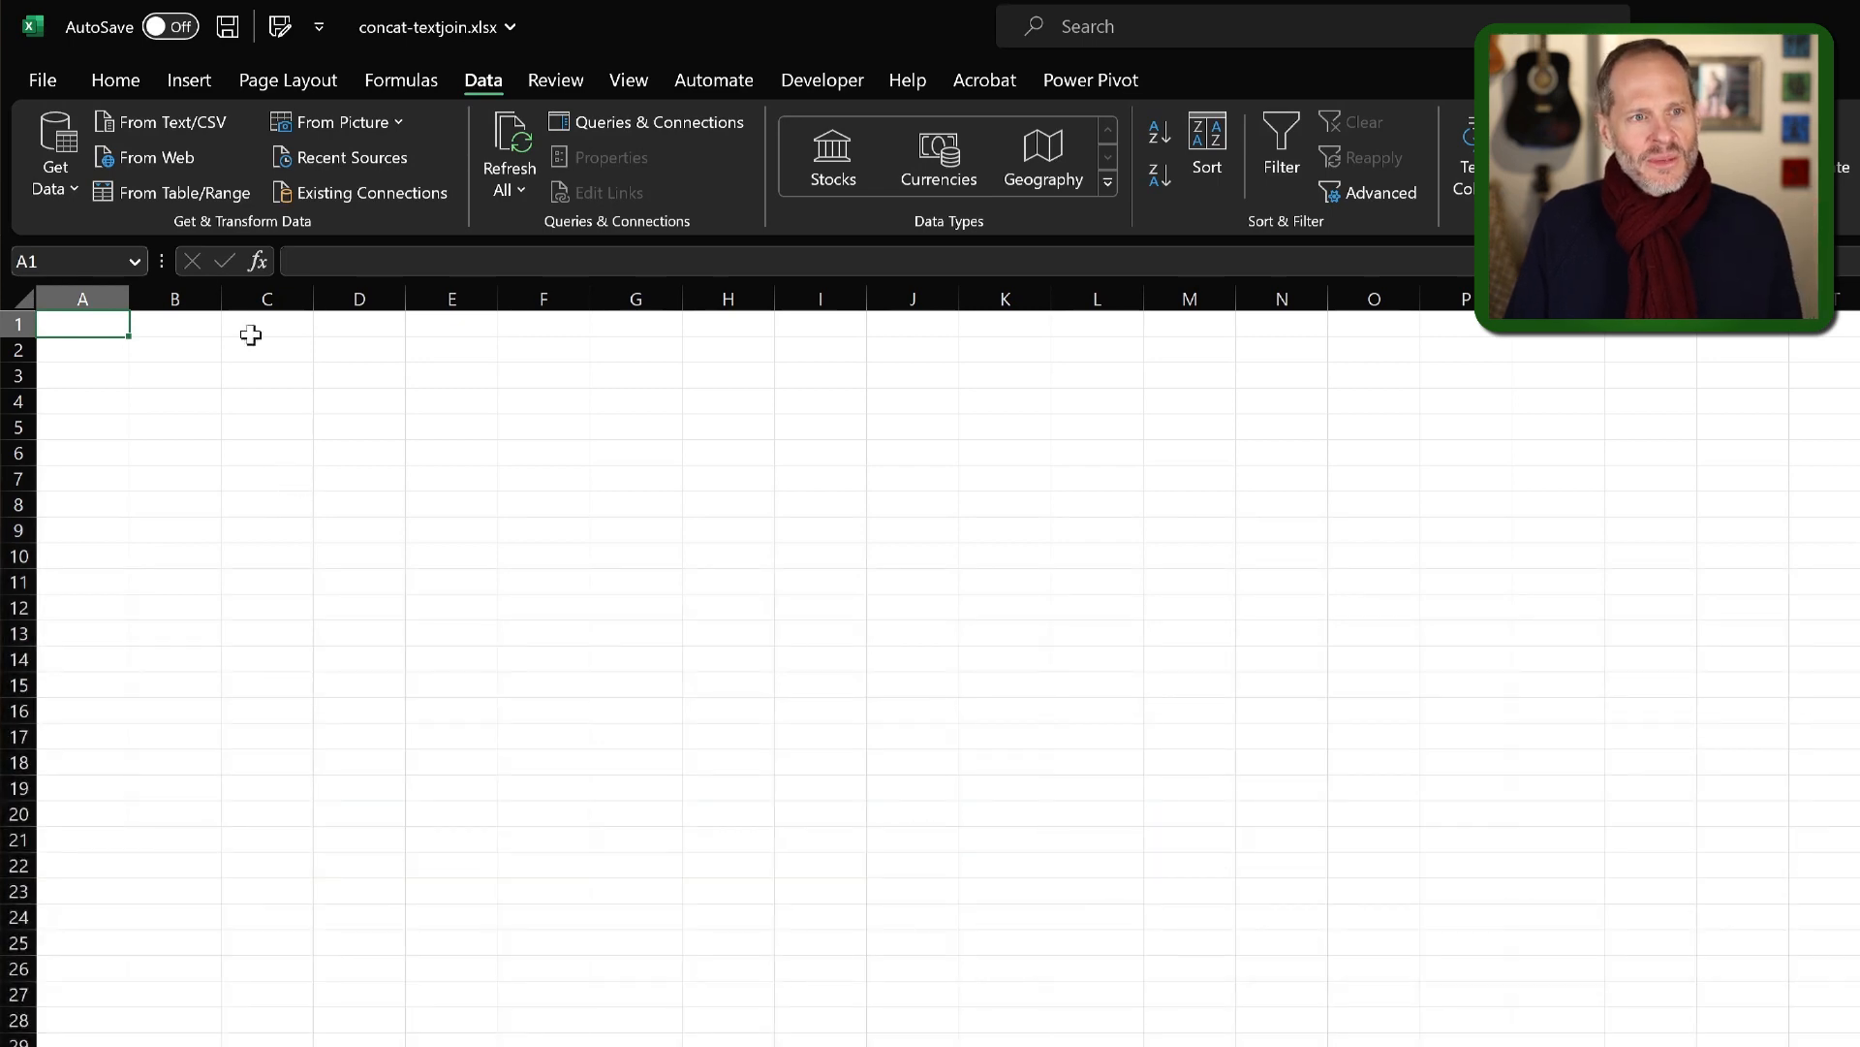
pyautogui.click(115, 79)
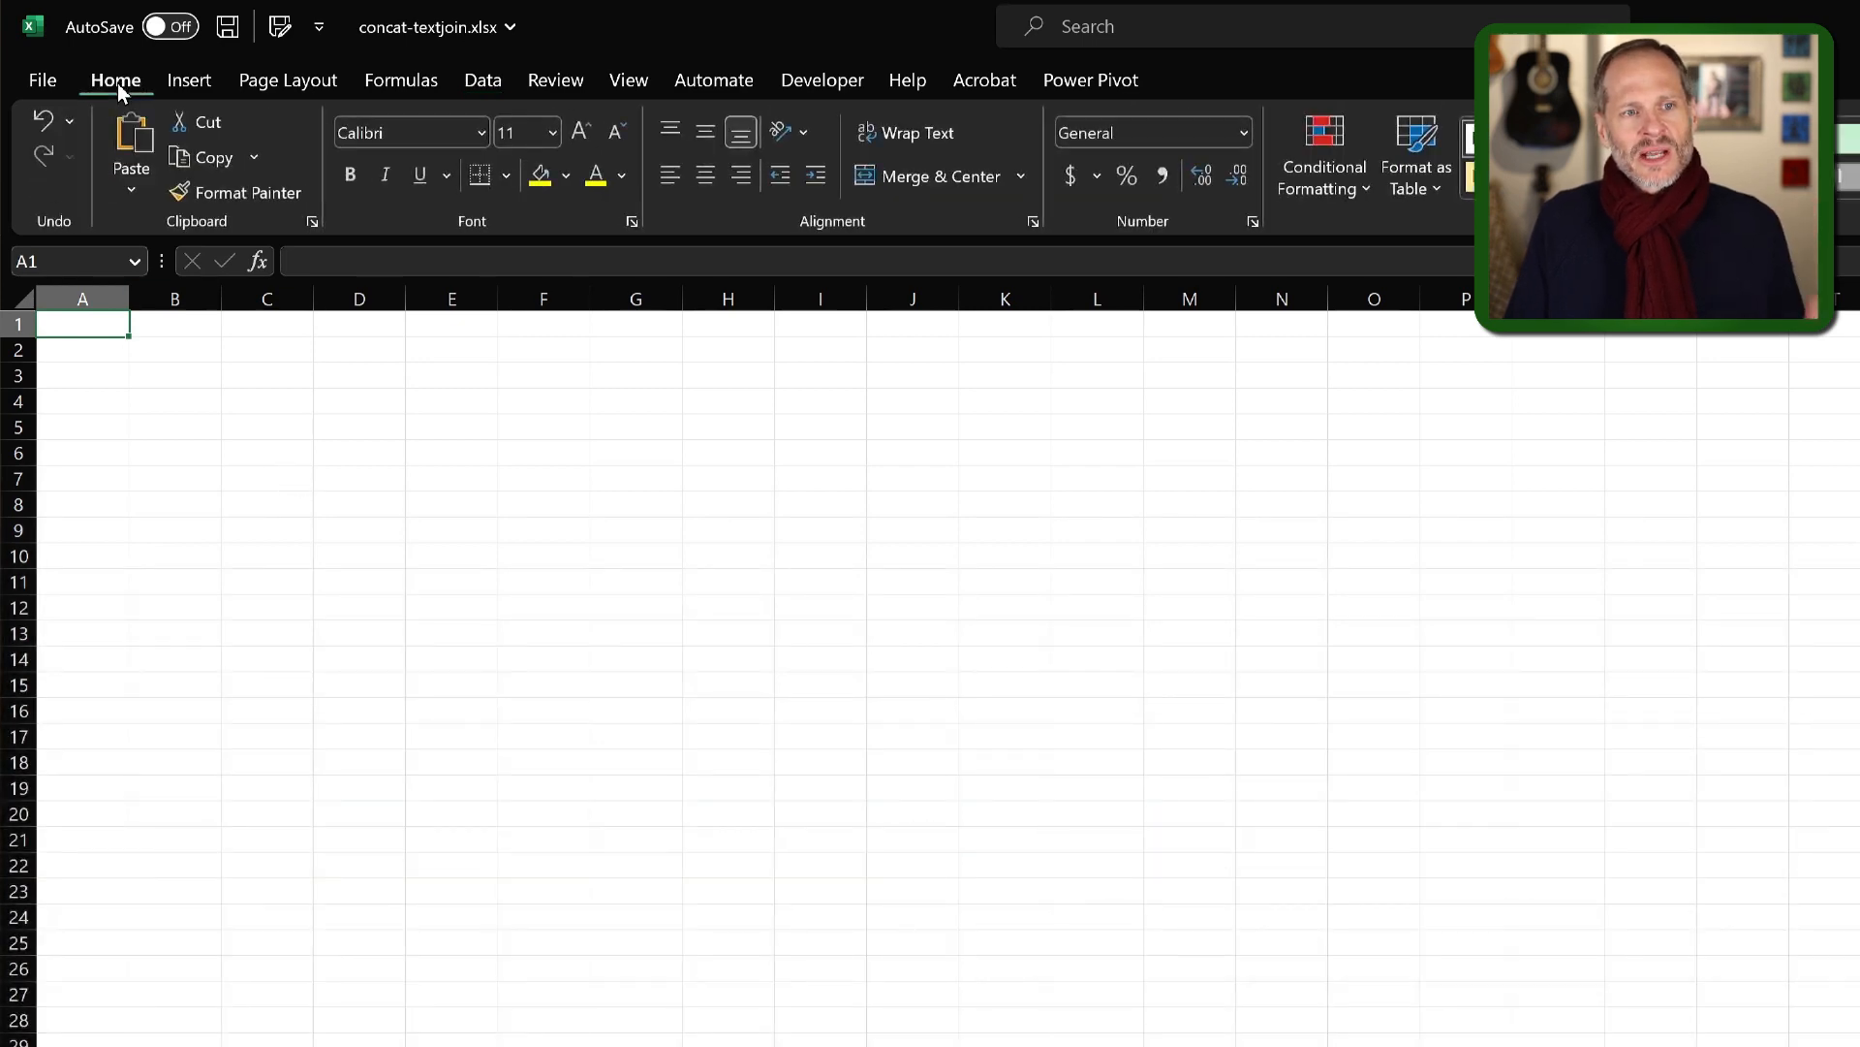
pyautogui.click(145, 190)
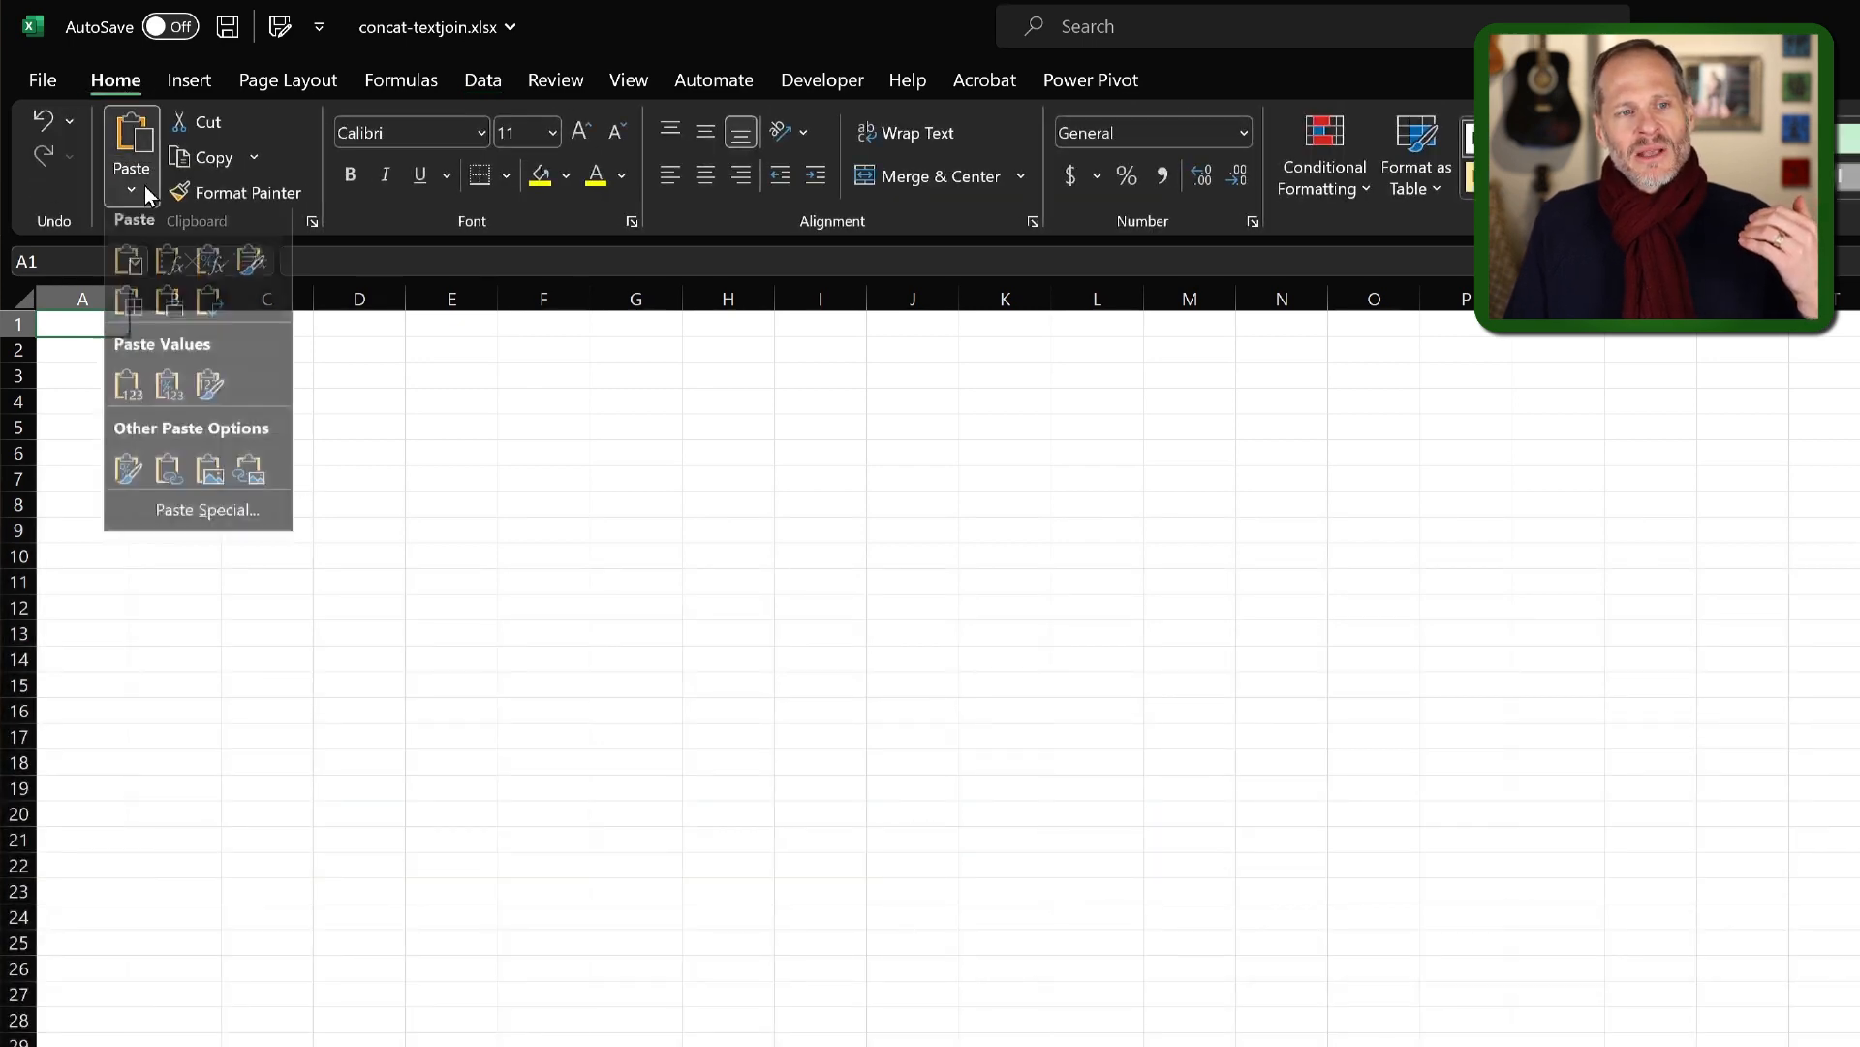
pyautogui.click(139, 402)
pyautogui.click(211, 450)
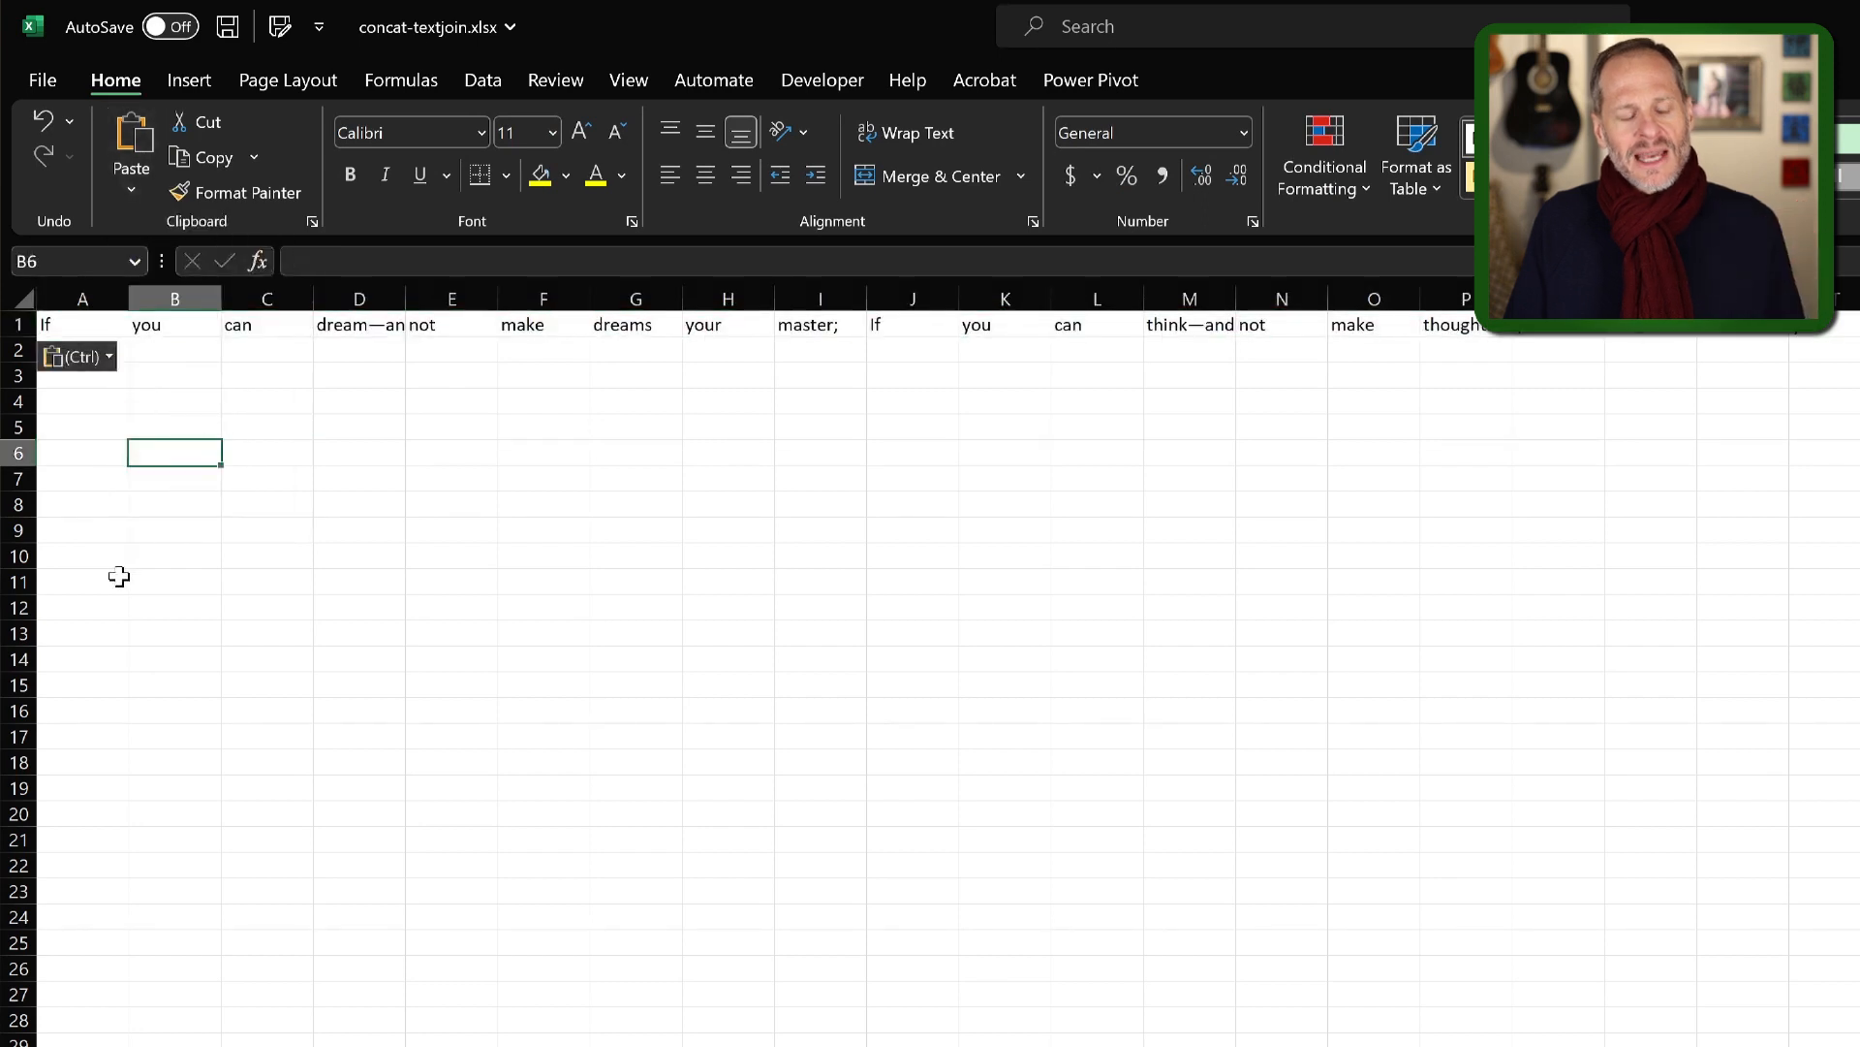
pyautogui.press('Escape')
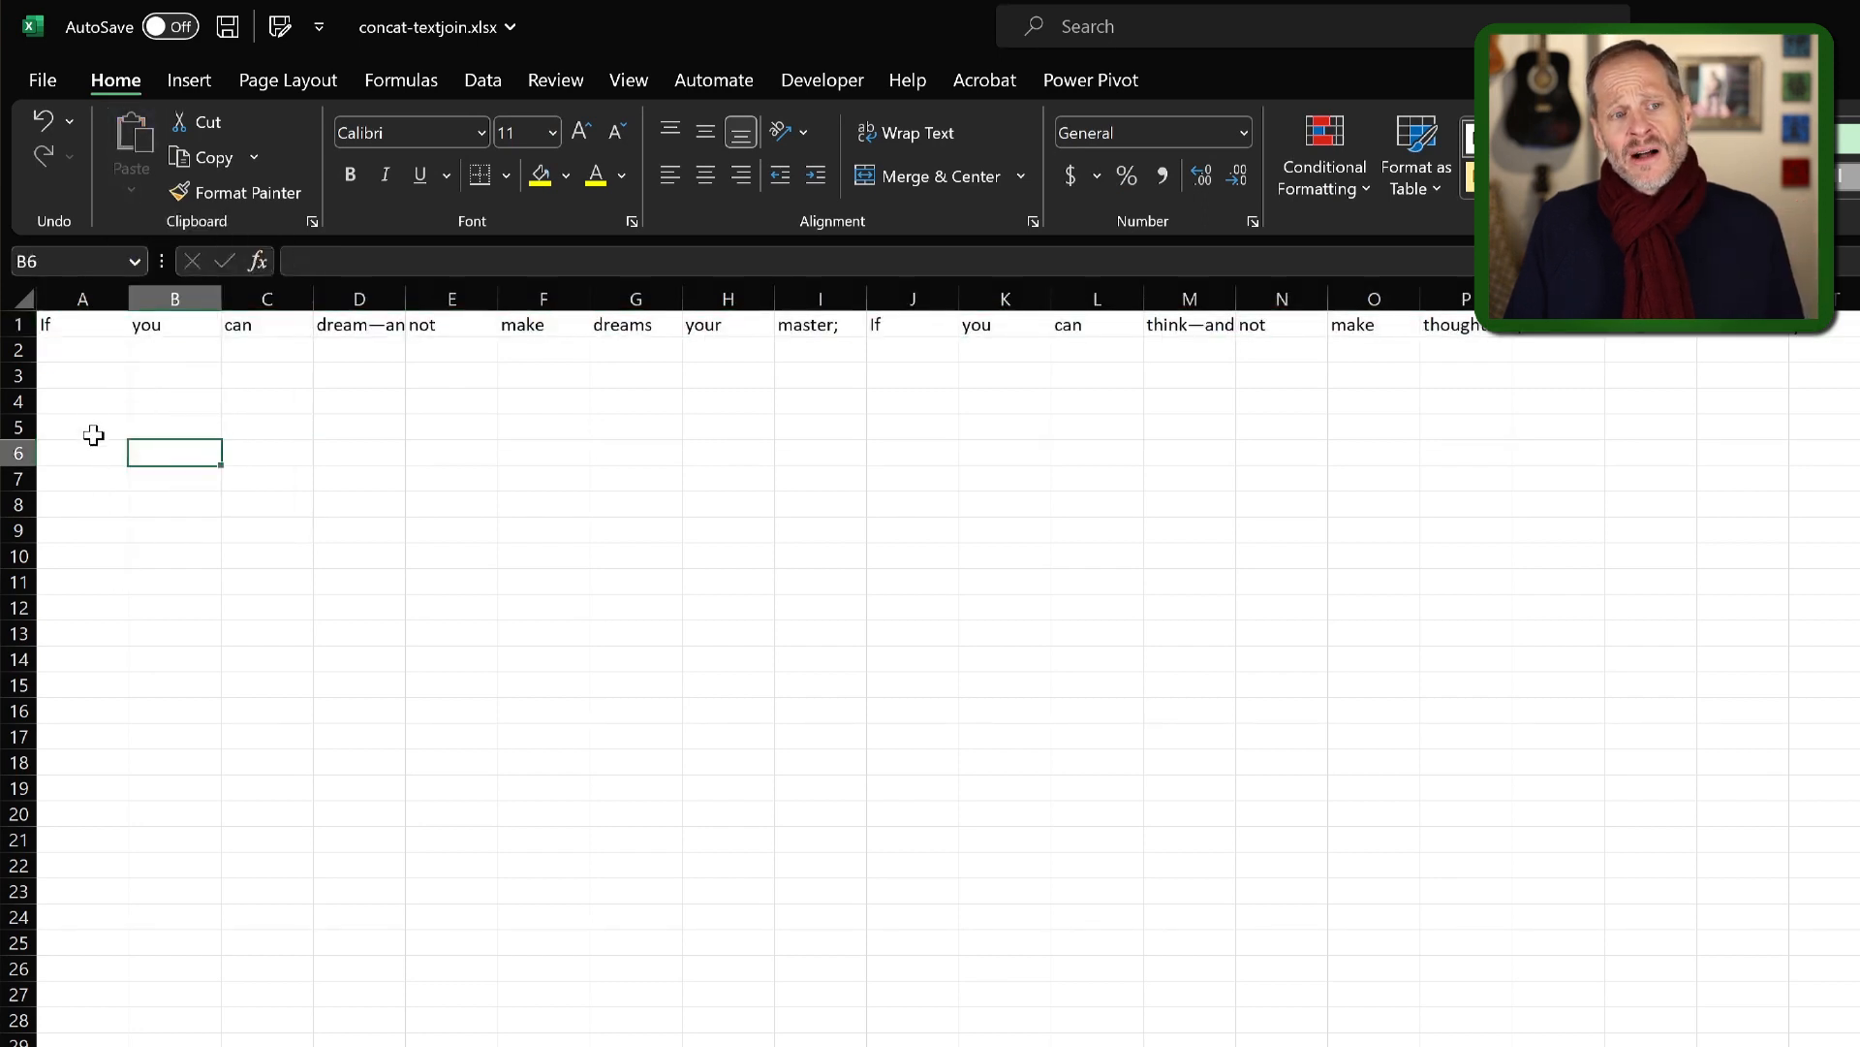
# Enter =TEXTJOIN(" ",TRUE,A1:AH1) in cell A4 to join the words of row 1 with spaces, ignoring empty cells.
pyautogui.click(93, 402)
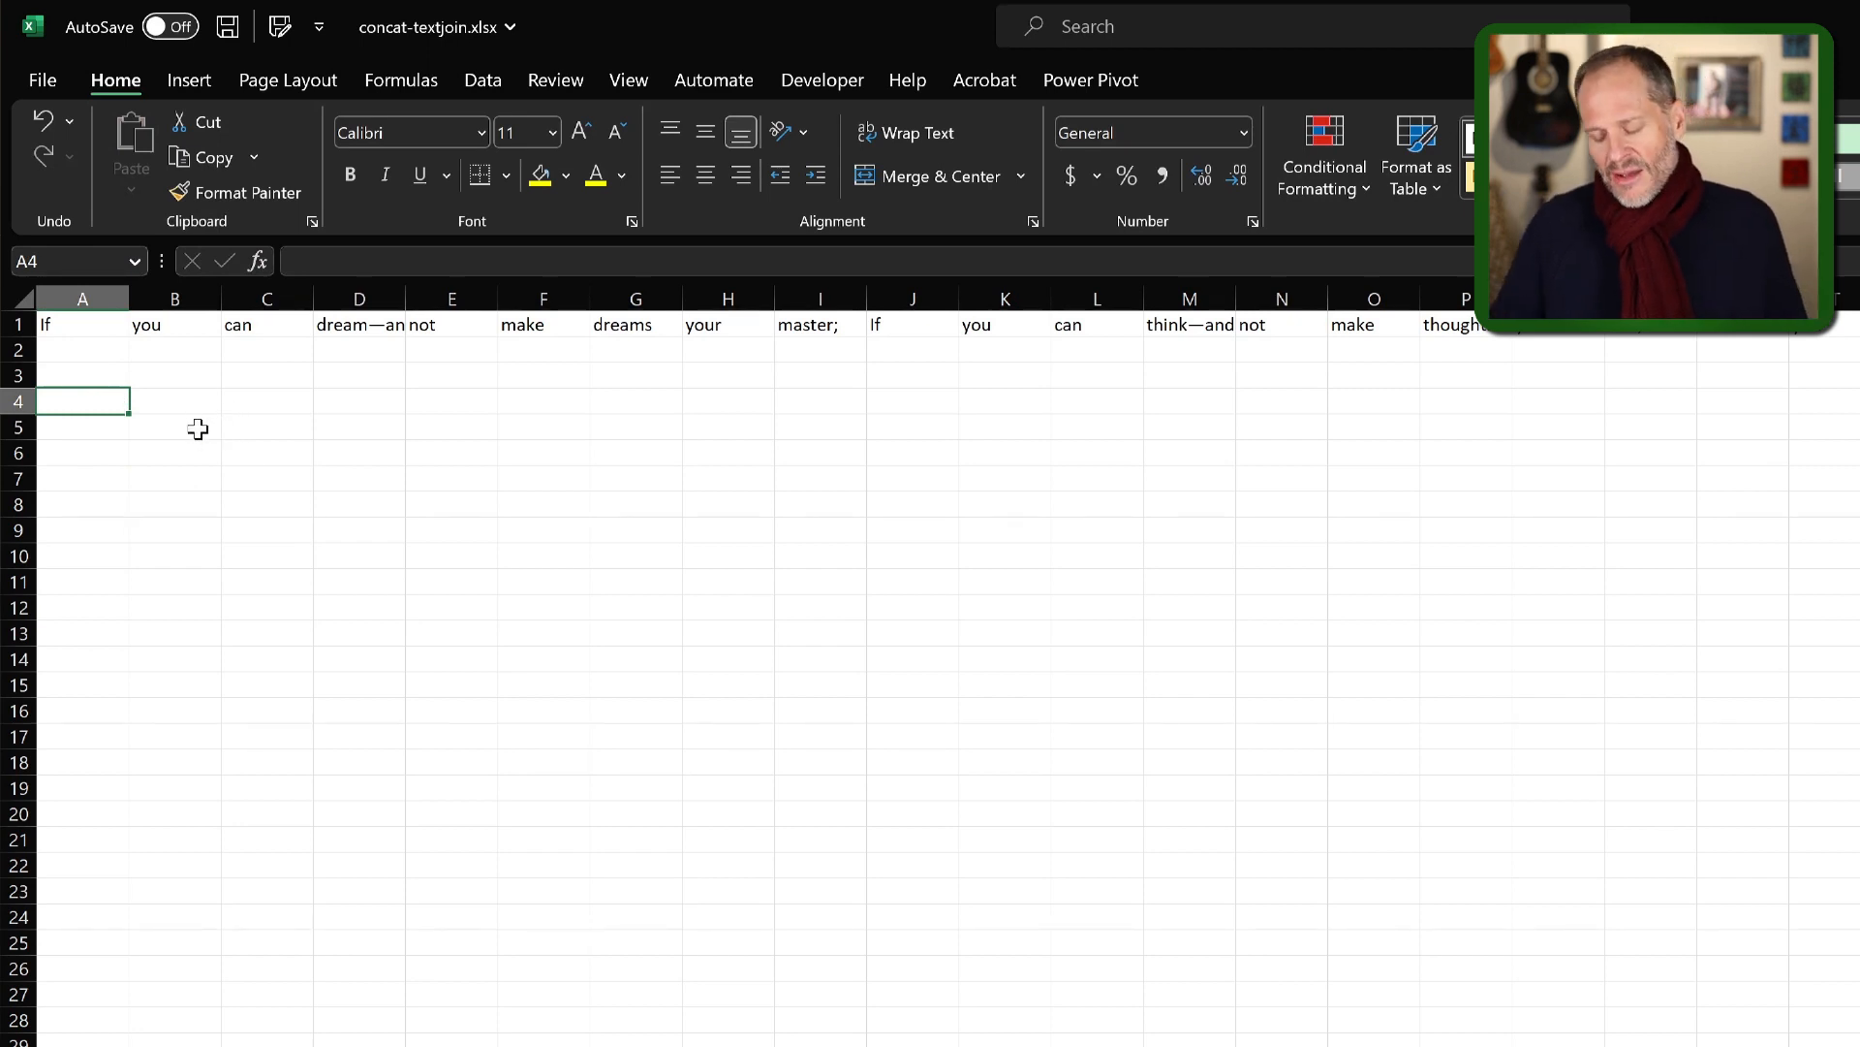
pyautogui.write('=')
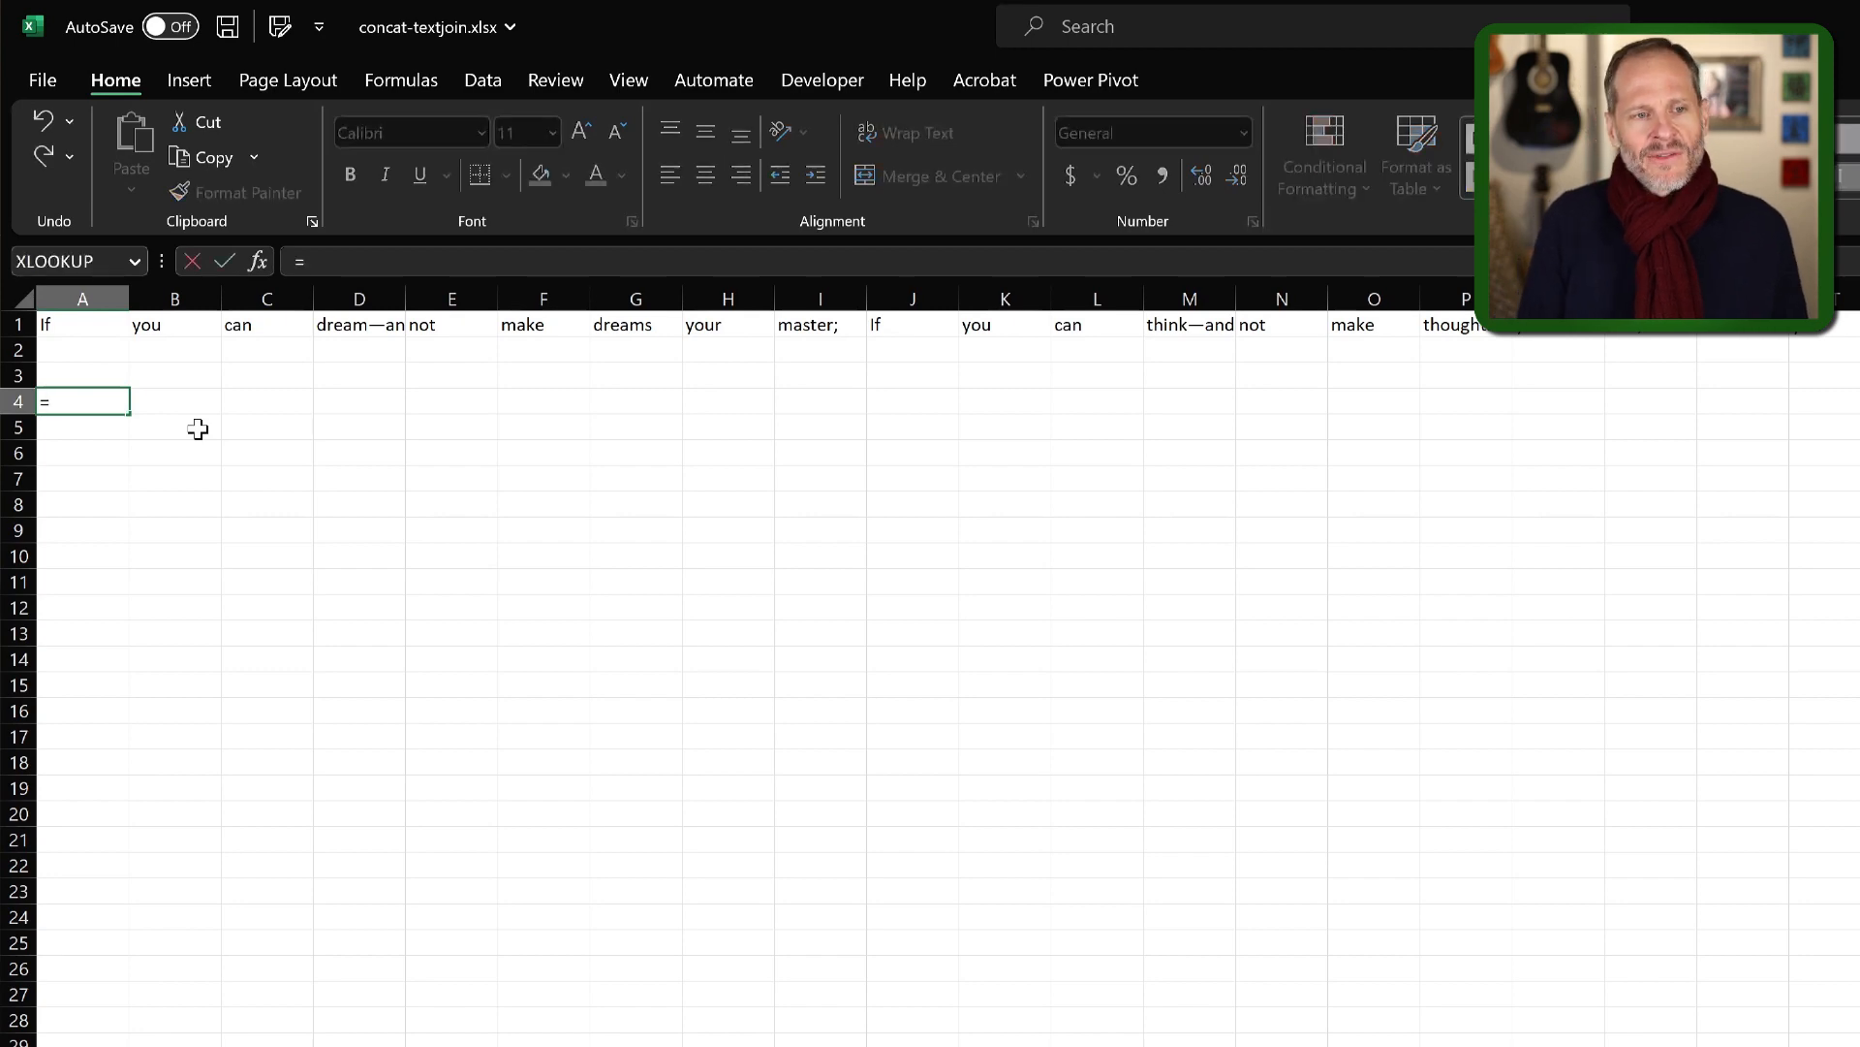
pyautogui.write('textjoin')
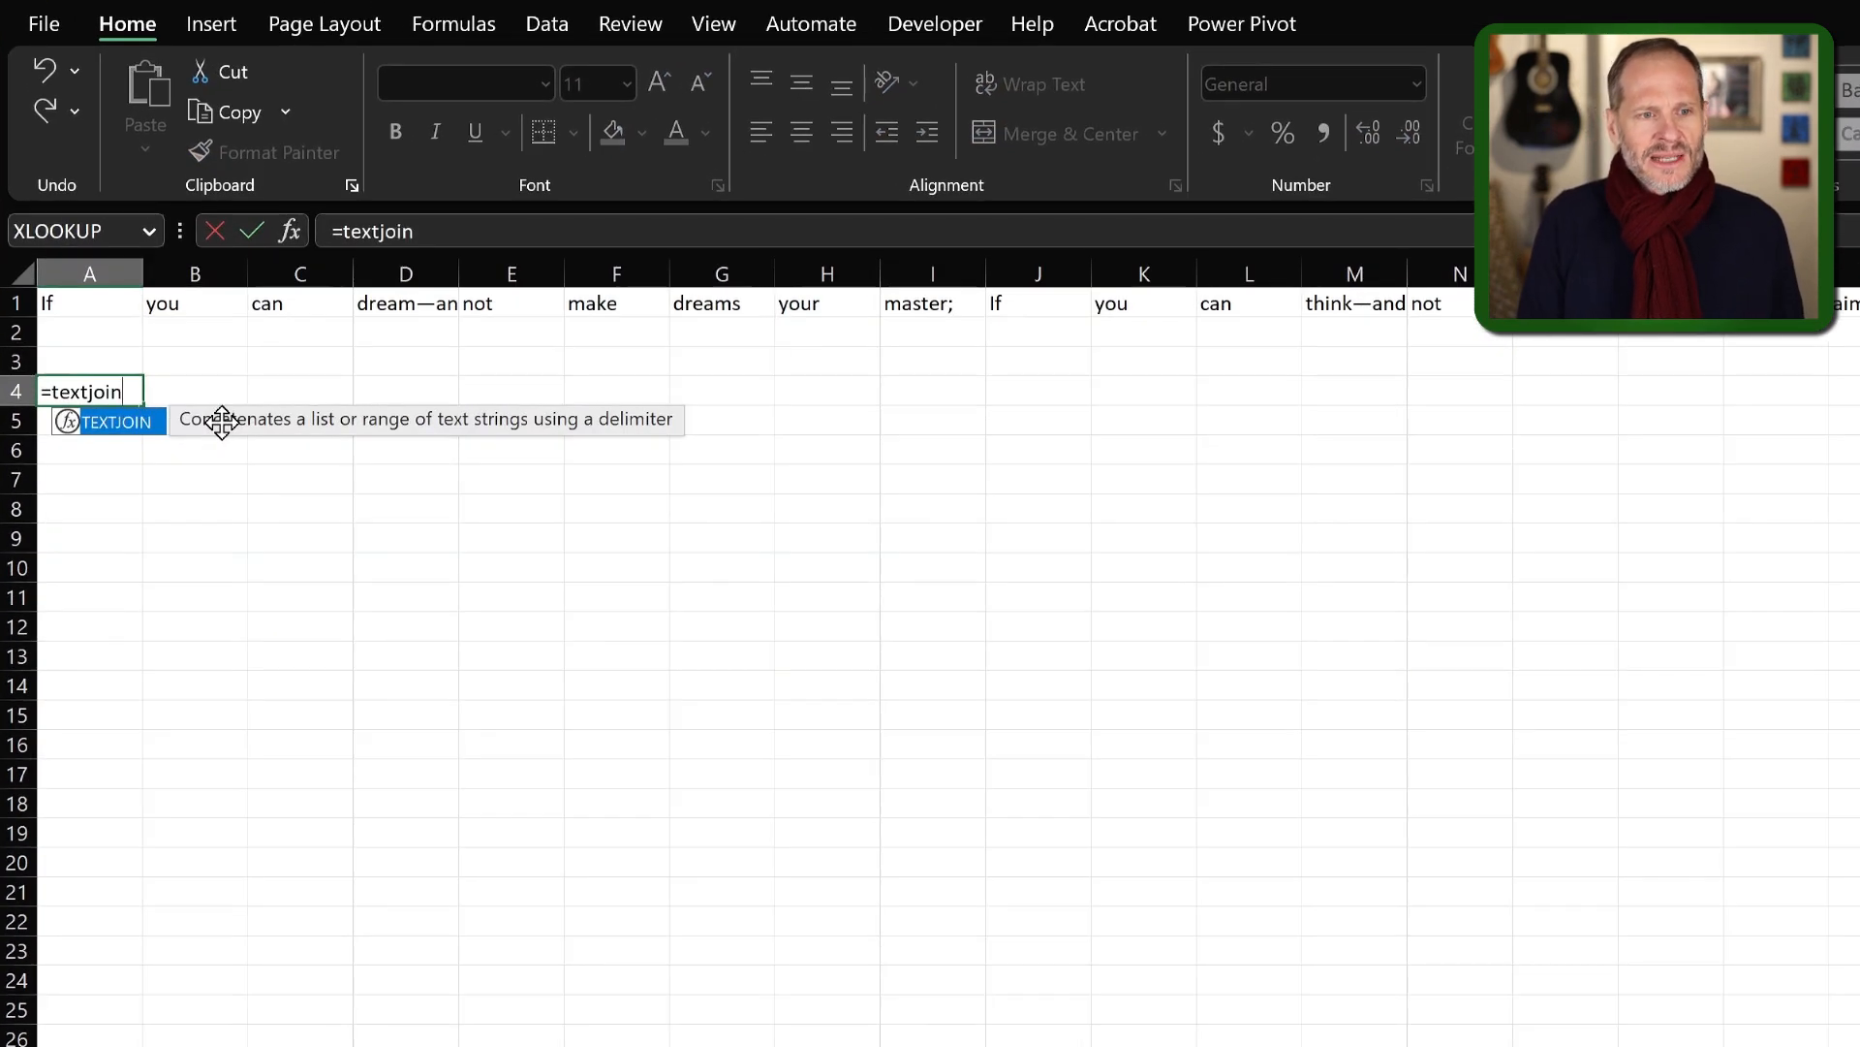
pyautogui.press('Tab')
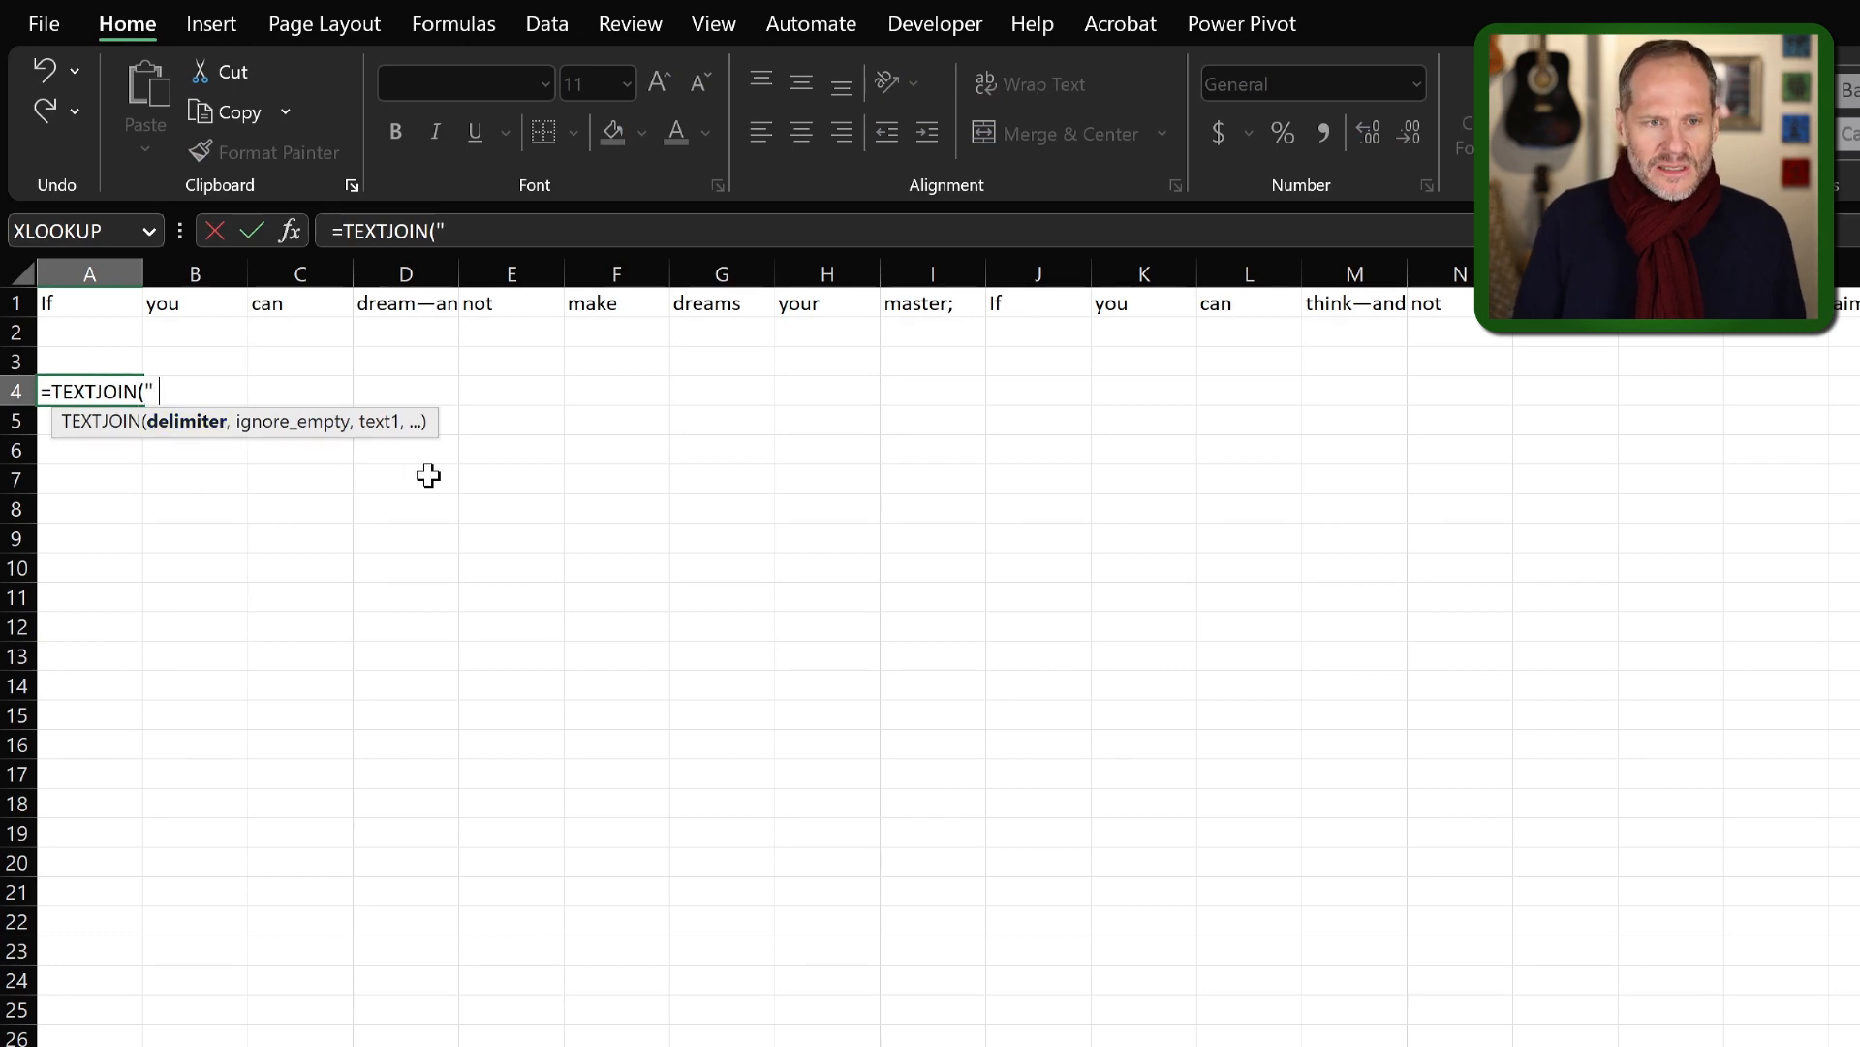
pyautogui.write('" ",')
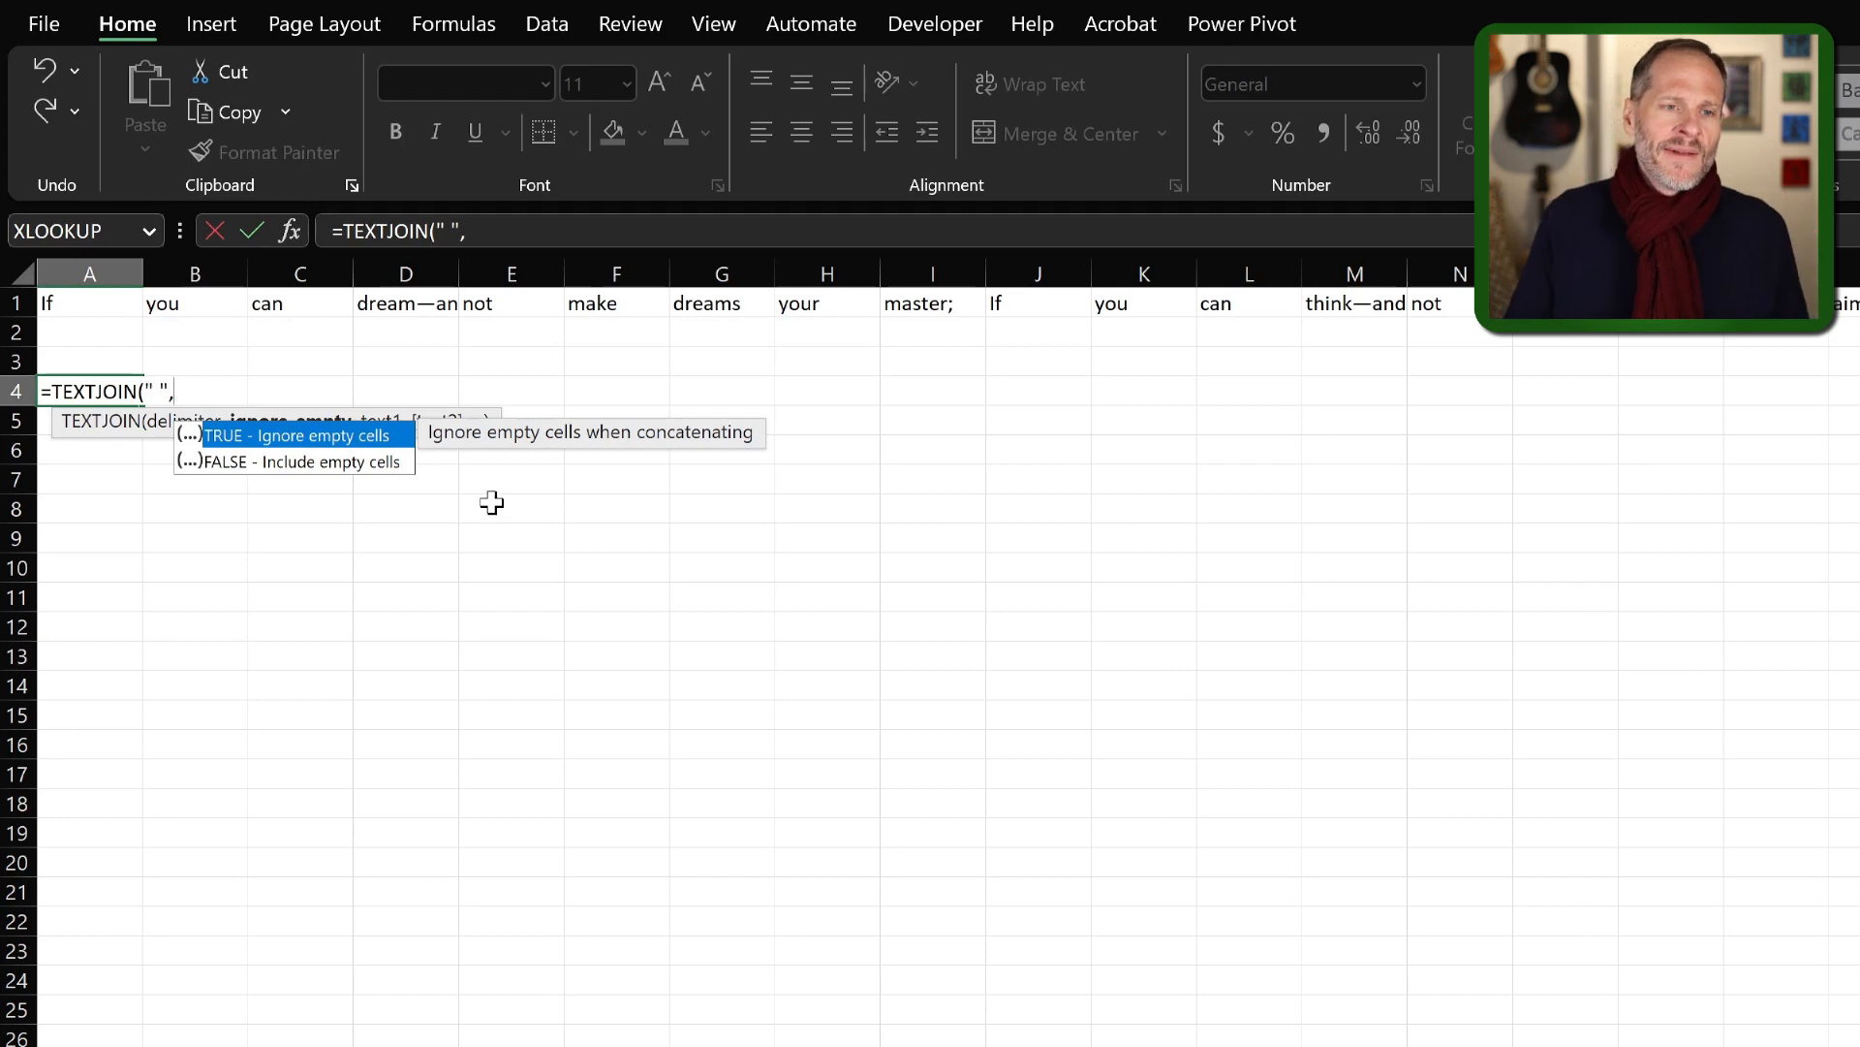
pyautogui.doubleClick(241, 438)
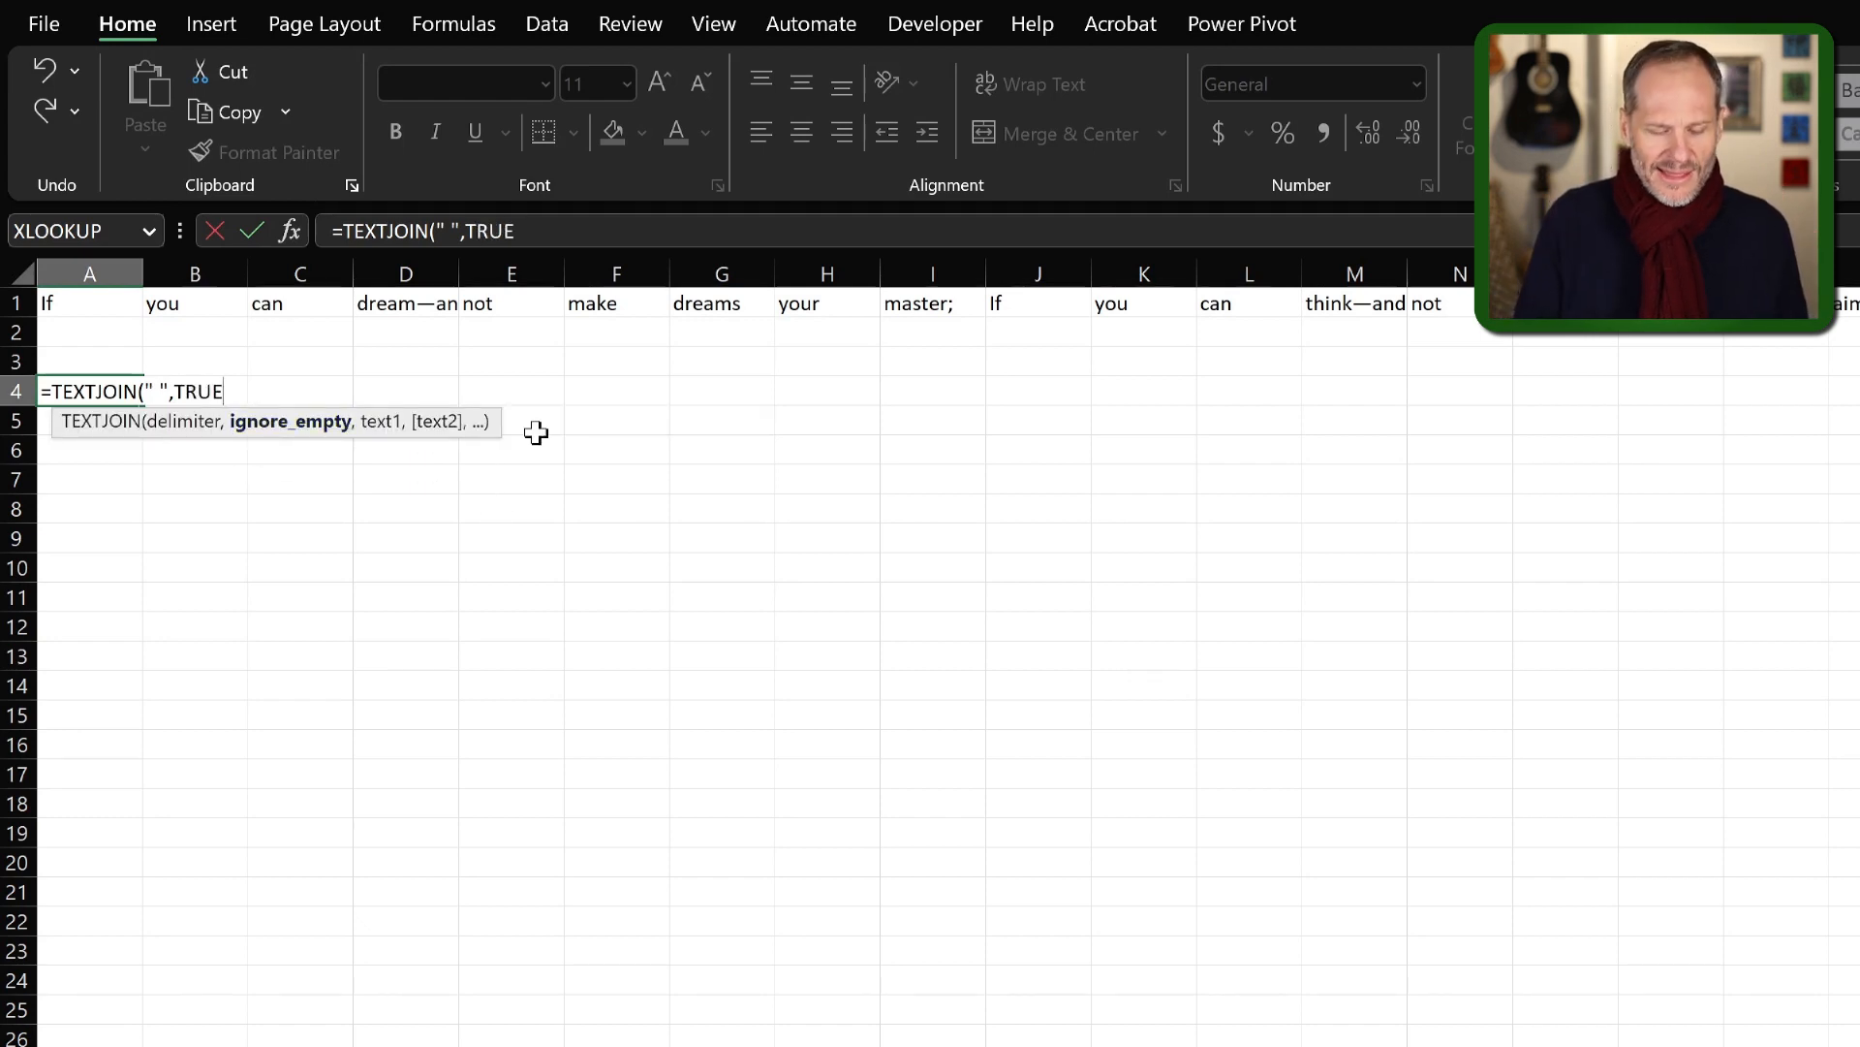
pyautogui.write(',')
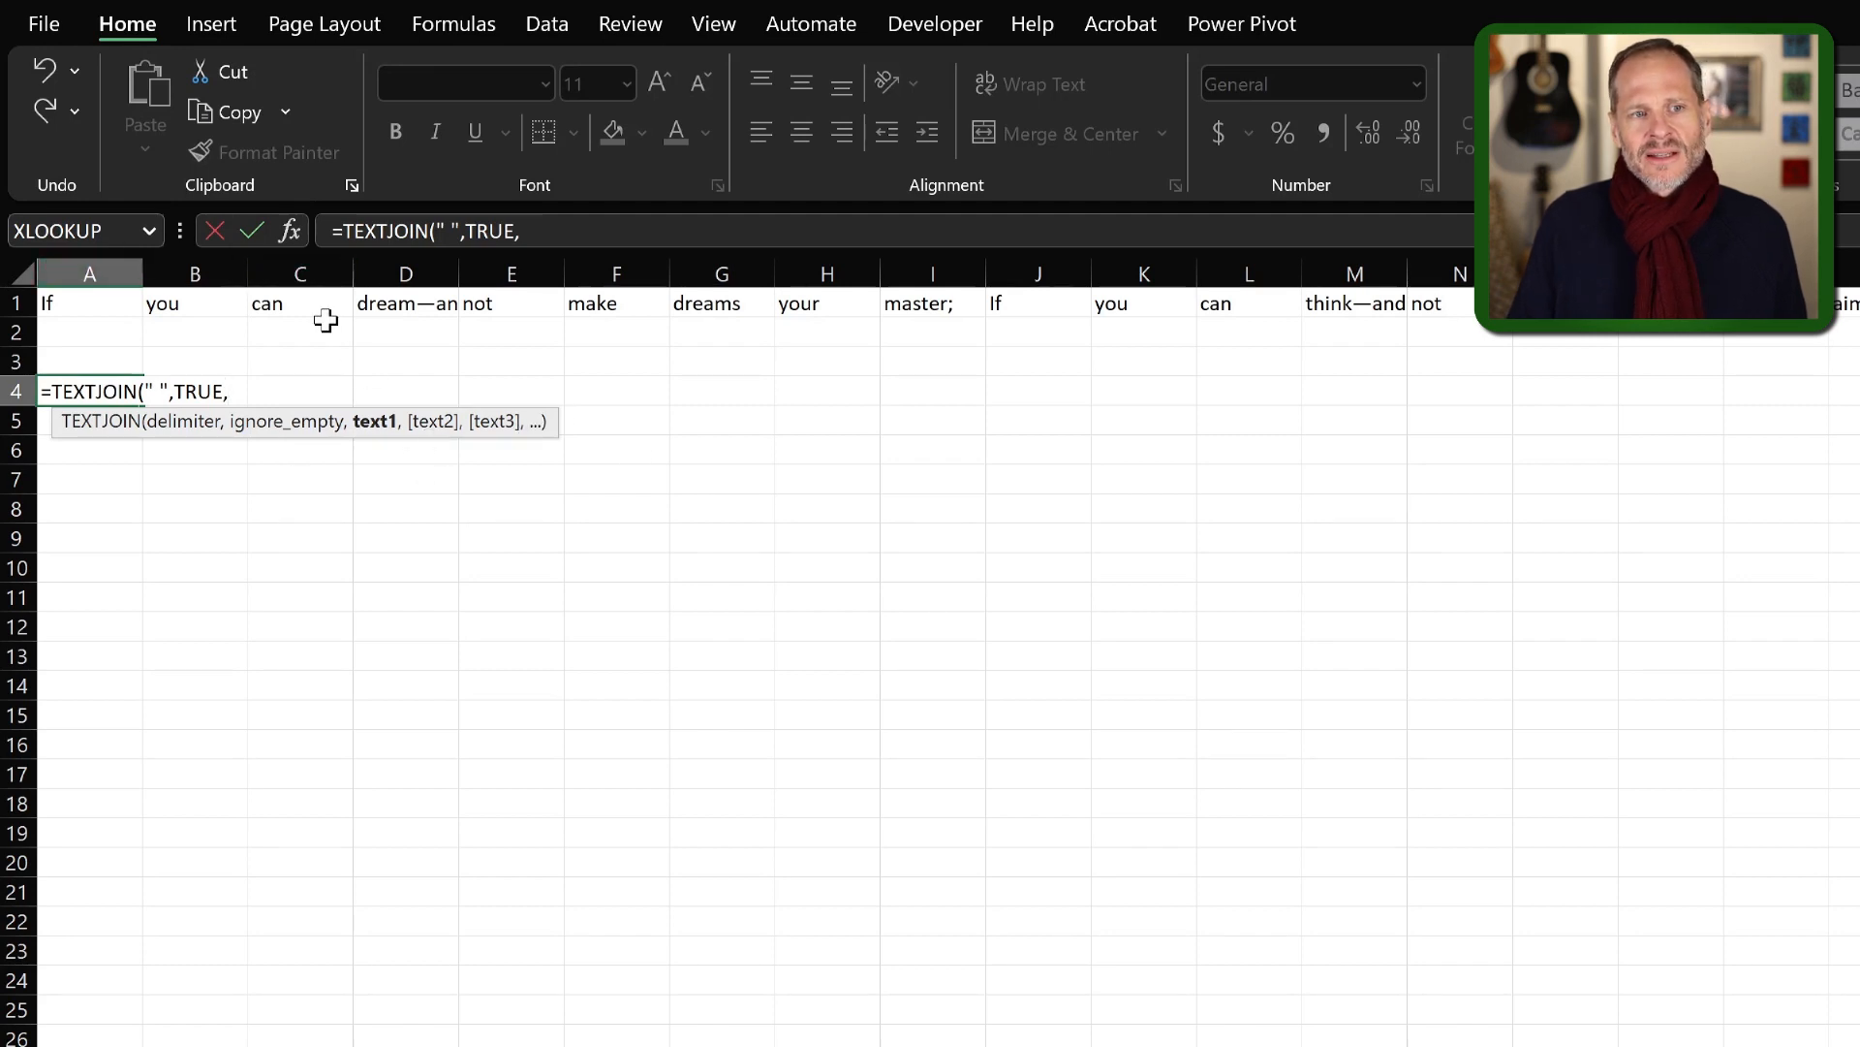
pyautogui.click(95, 307)
pyautogui.hotkey('ctrl', 'shift', 'Right')
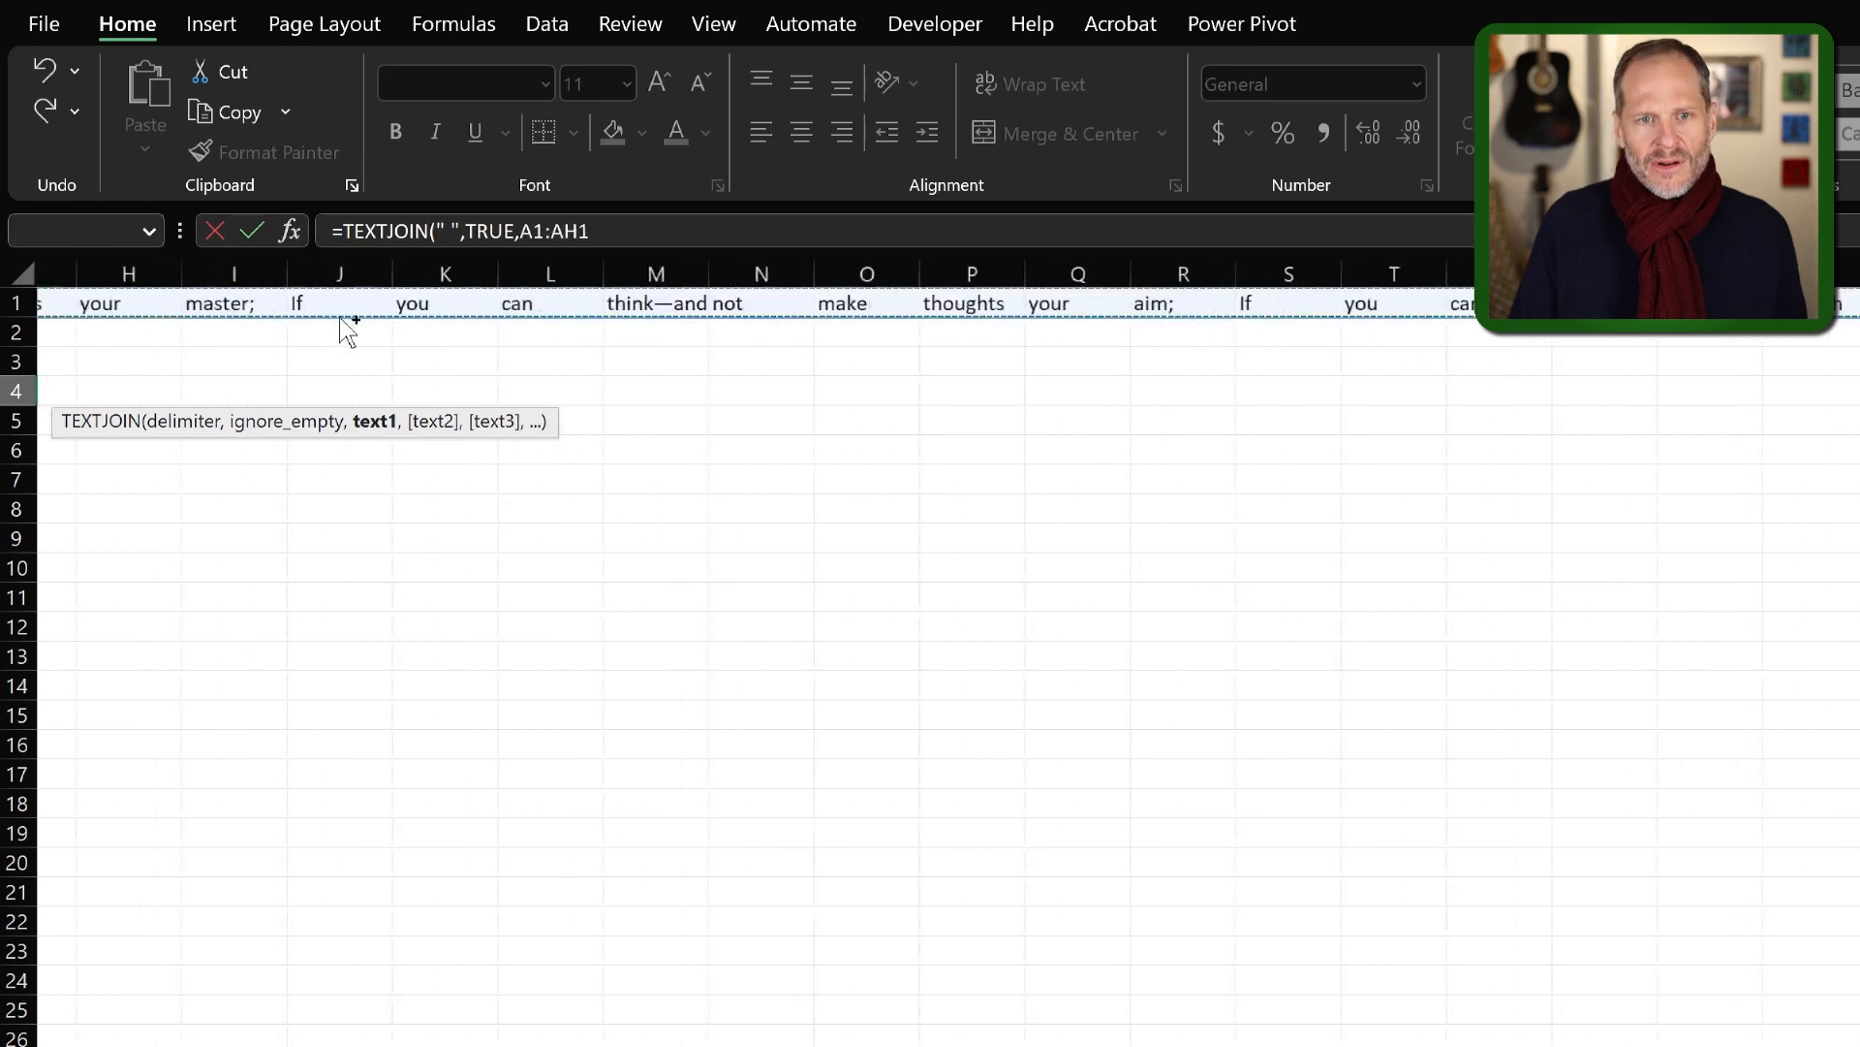
pyautogui.write(')')
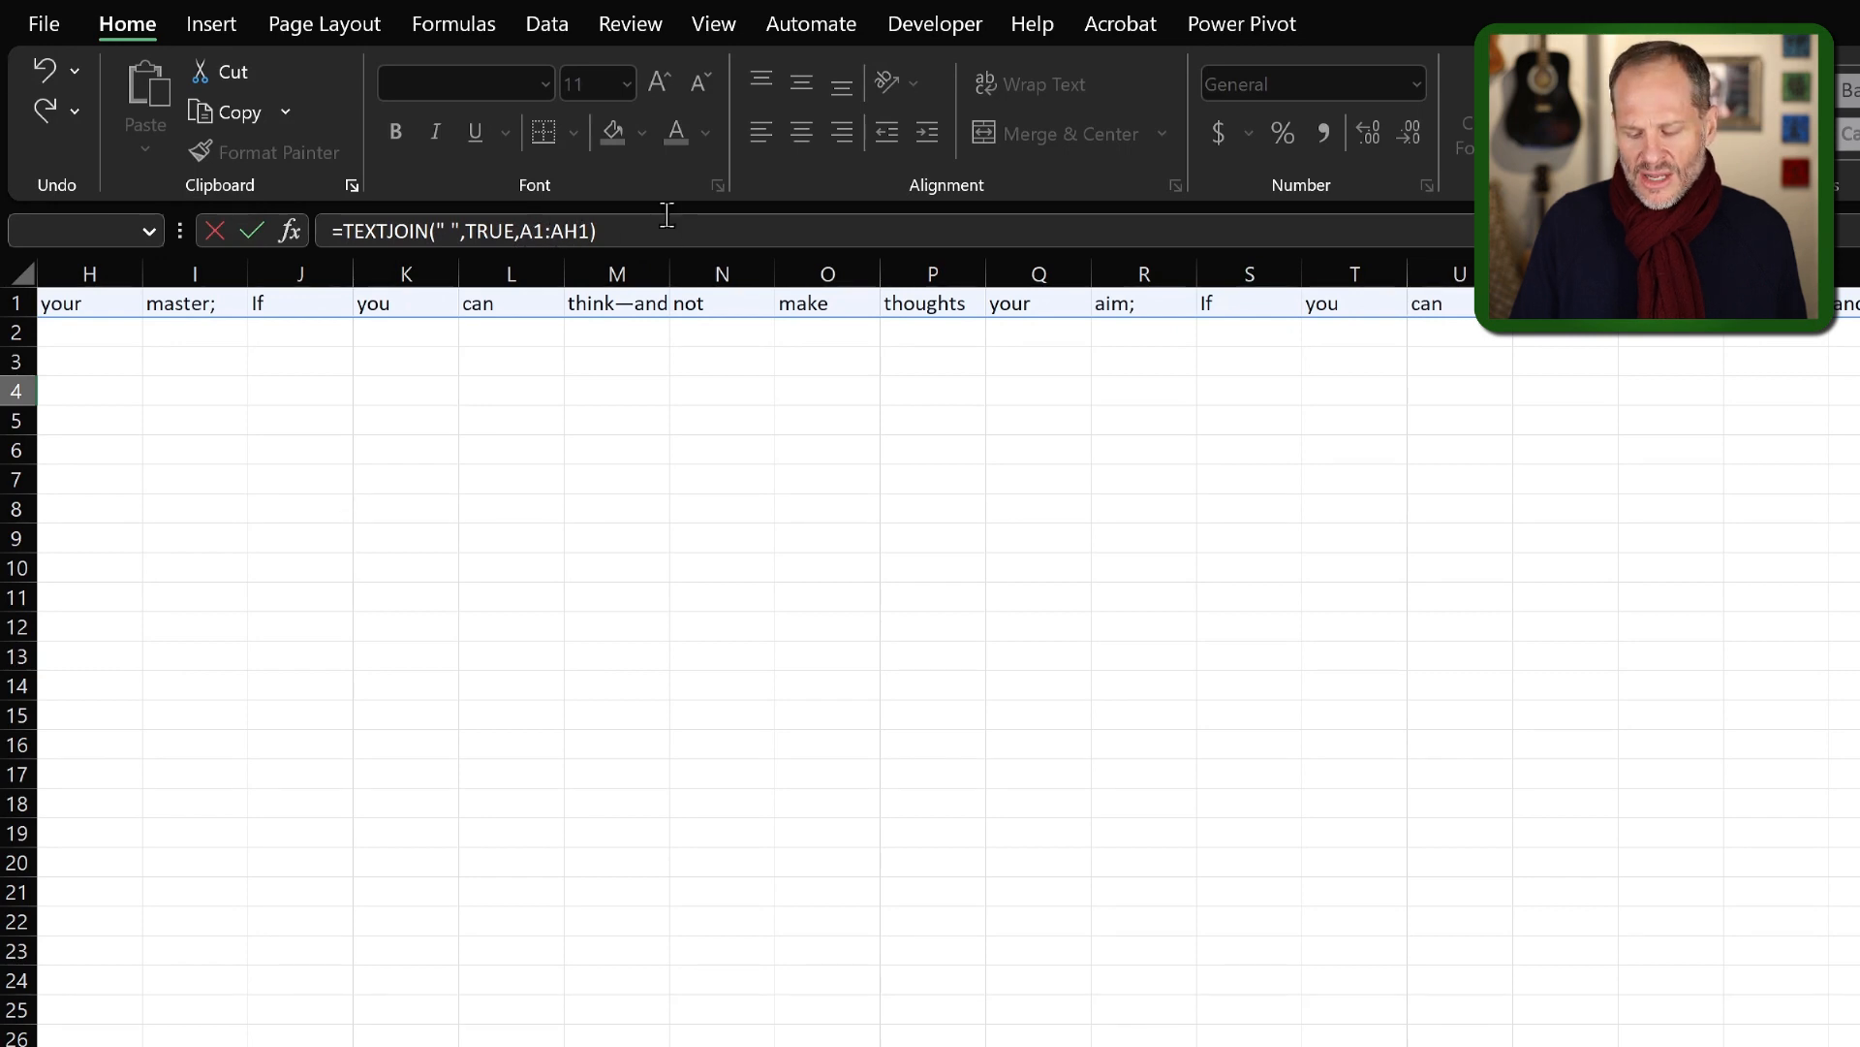
pyautogui.press('Return')
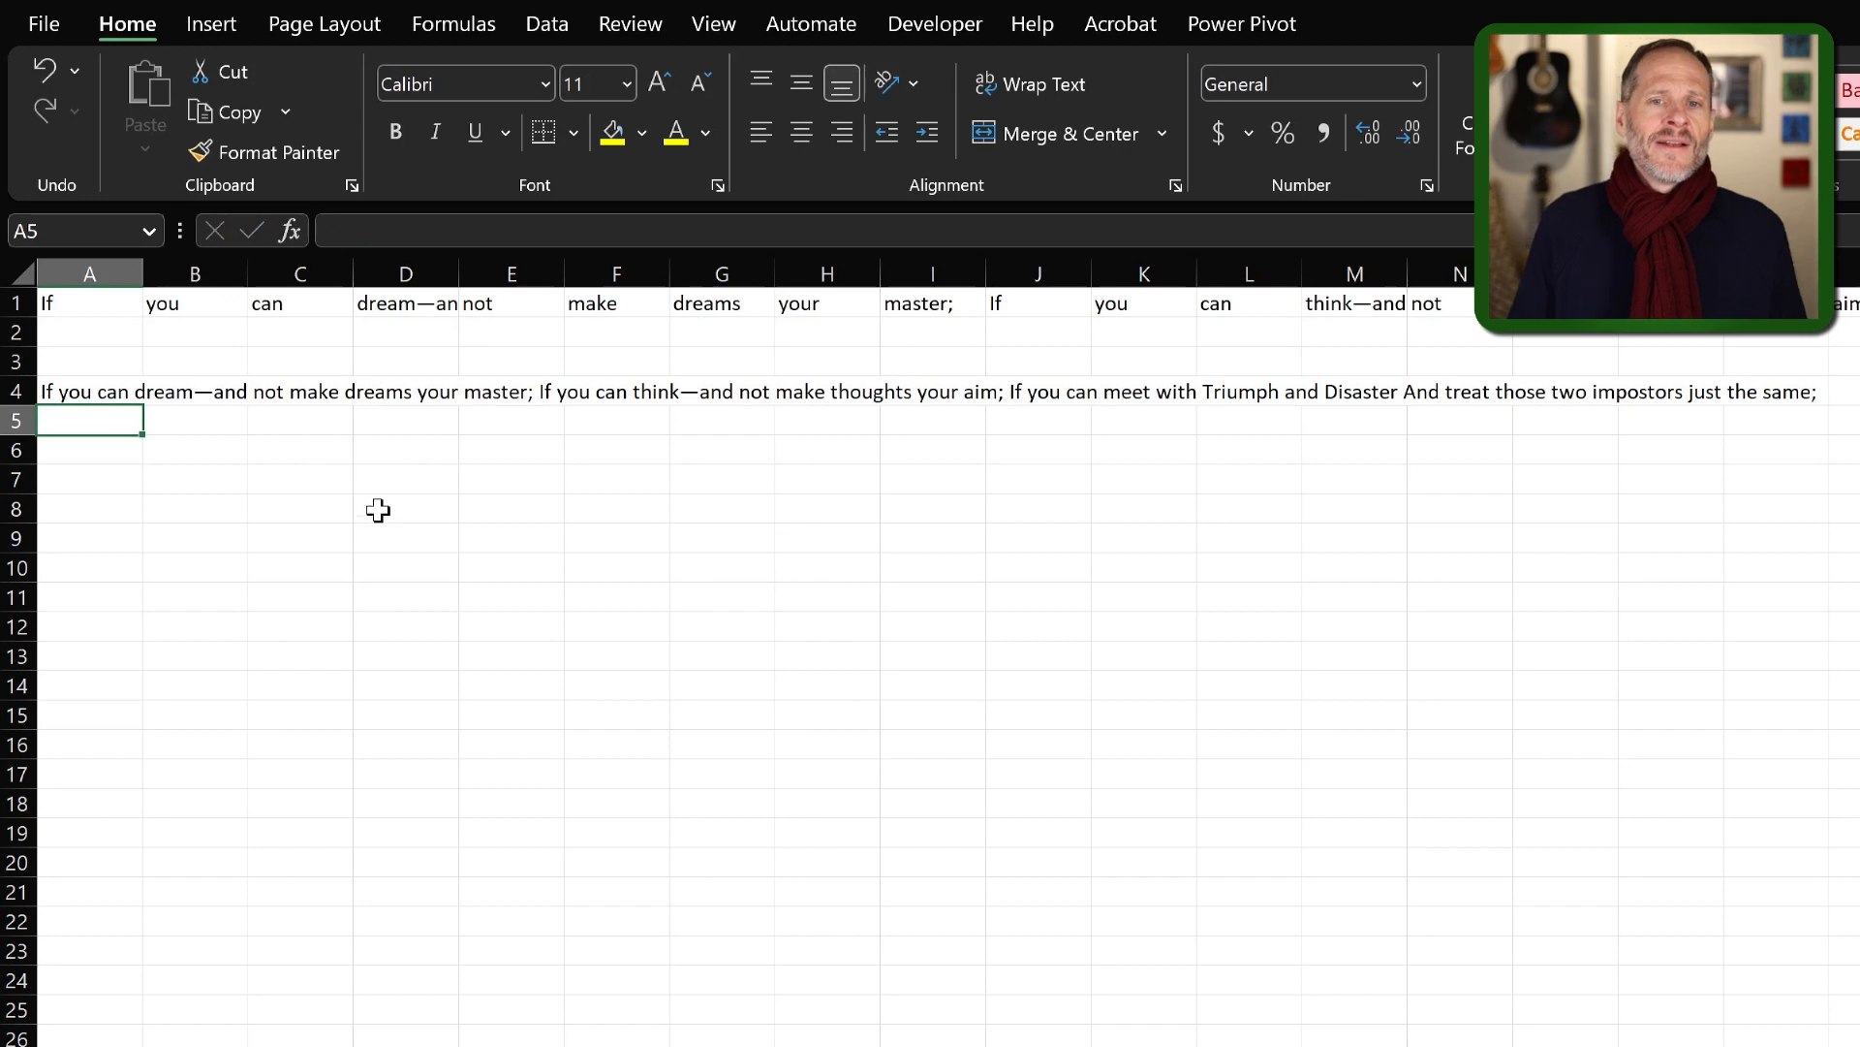
# Start a CONCAT formula in cell A8 with cell A1 and a quoted space " " as its first two arguments.
pyautogui.click(114, 501)
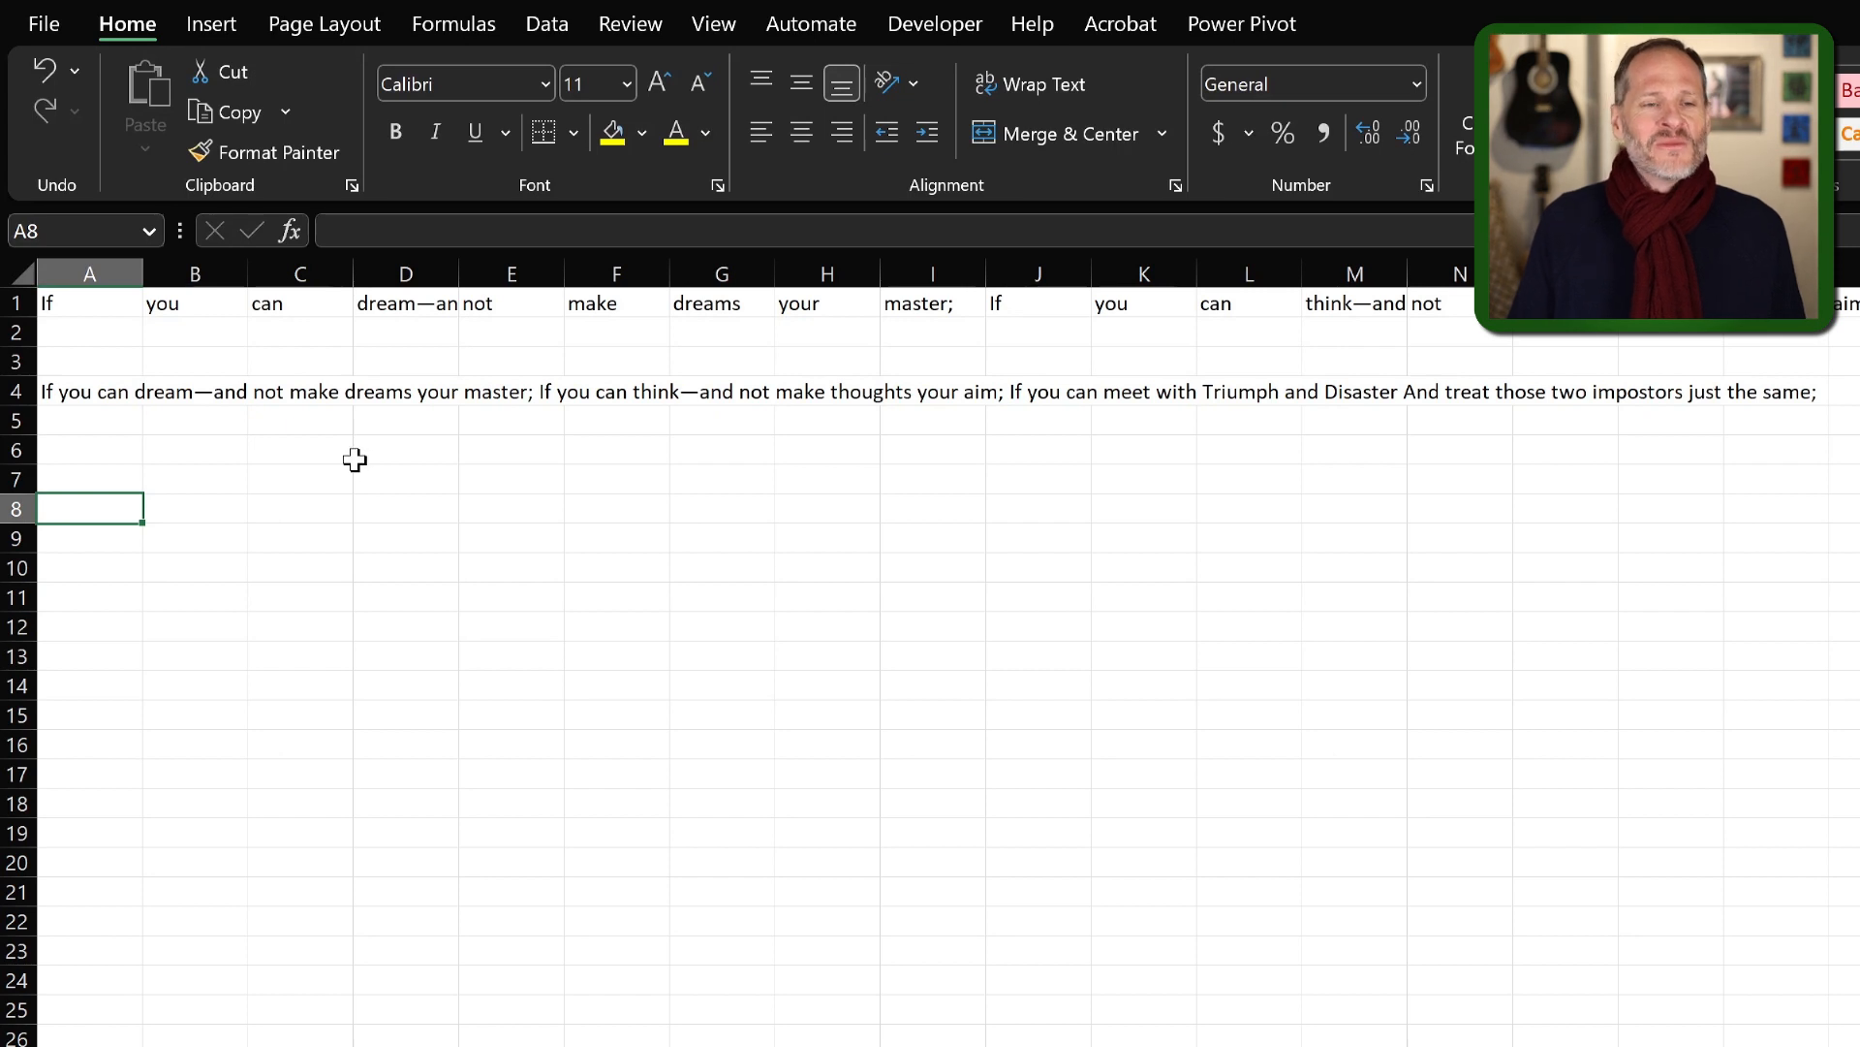
pyautogui.write('=concat')
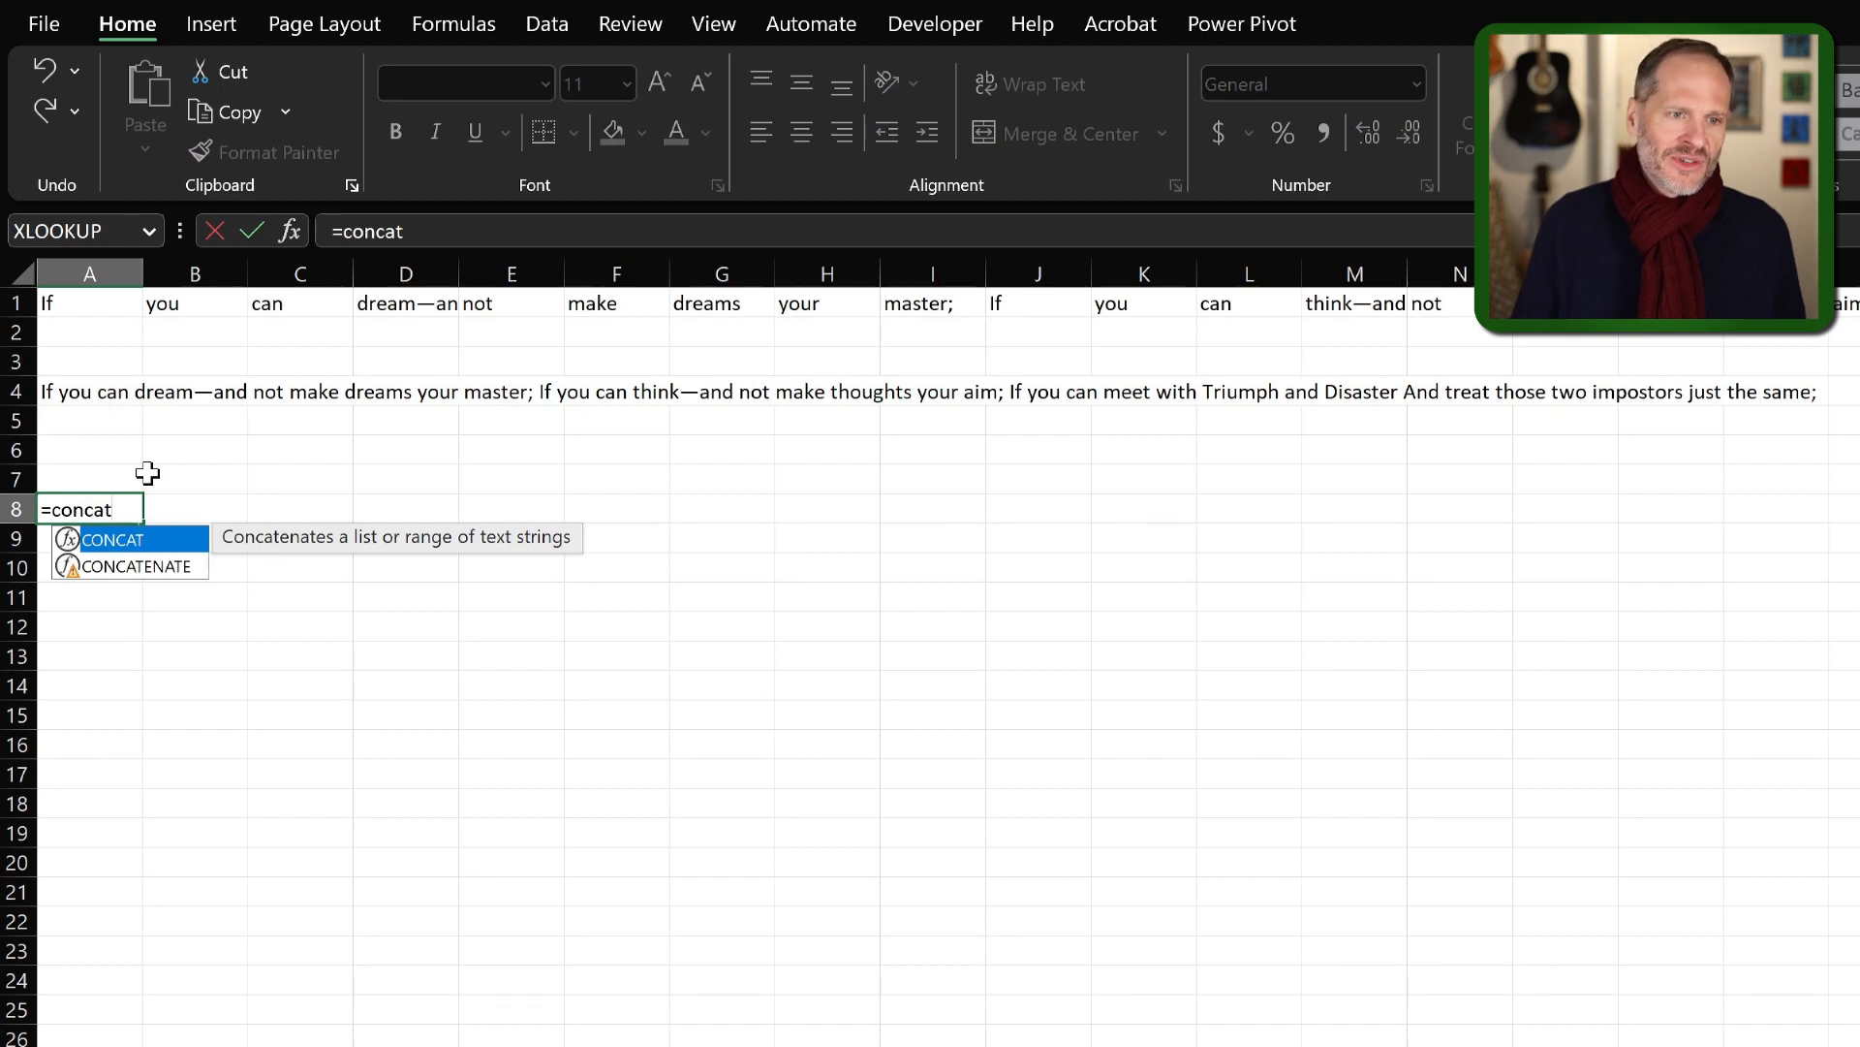
pyautogui.doubleClick(133, 539)
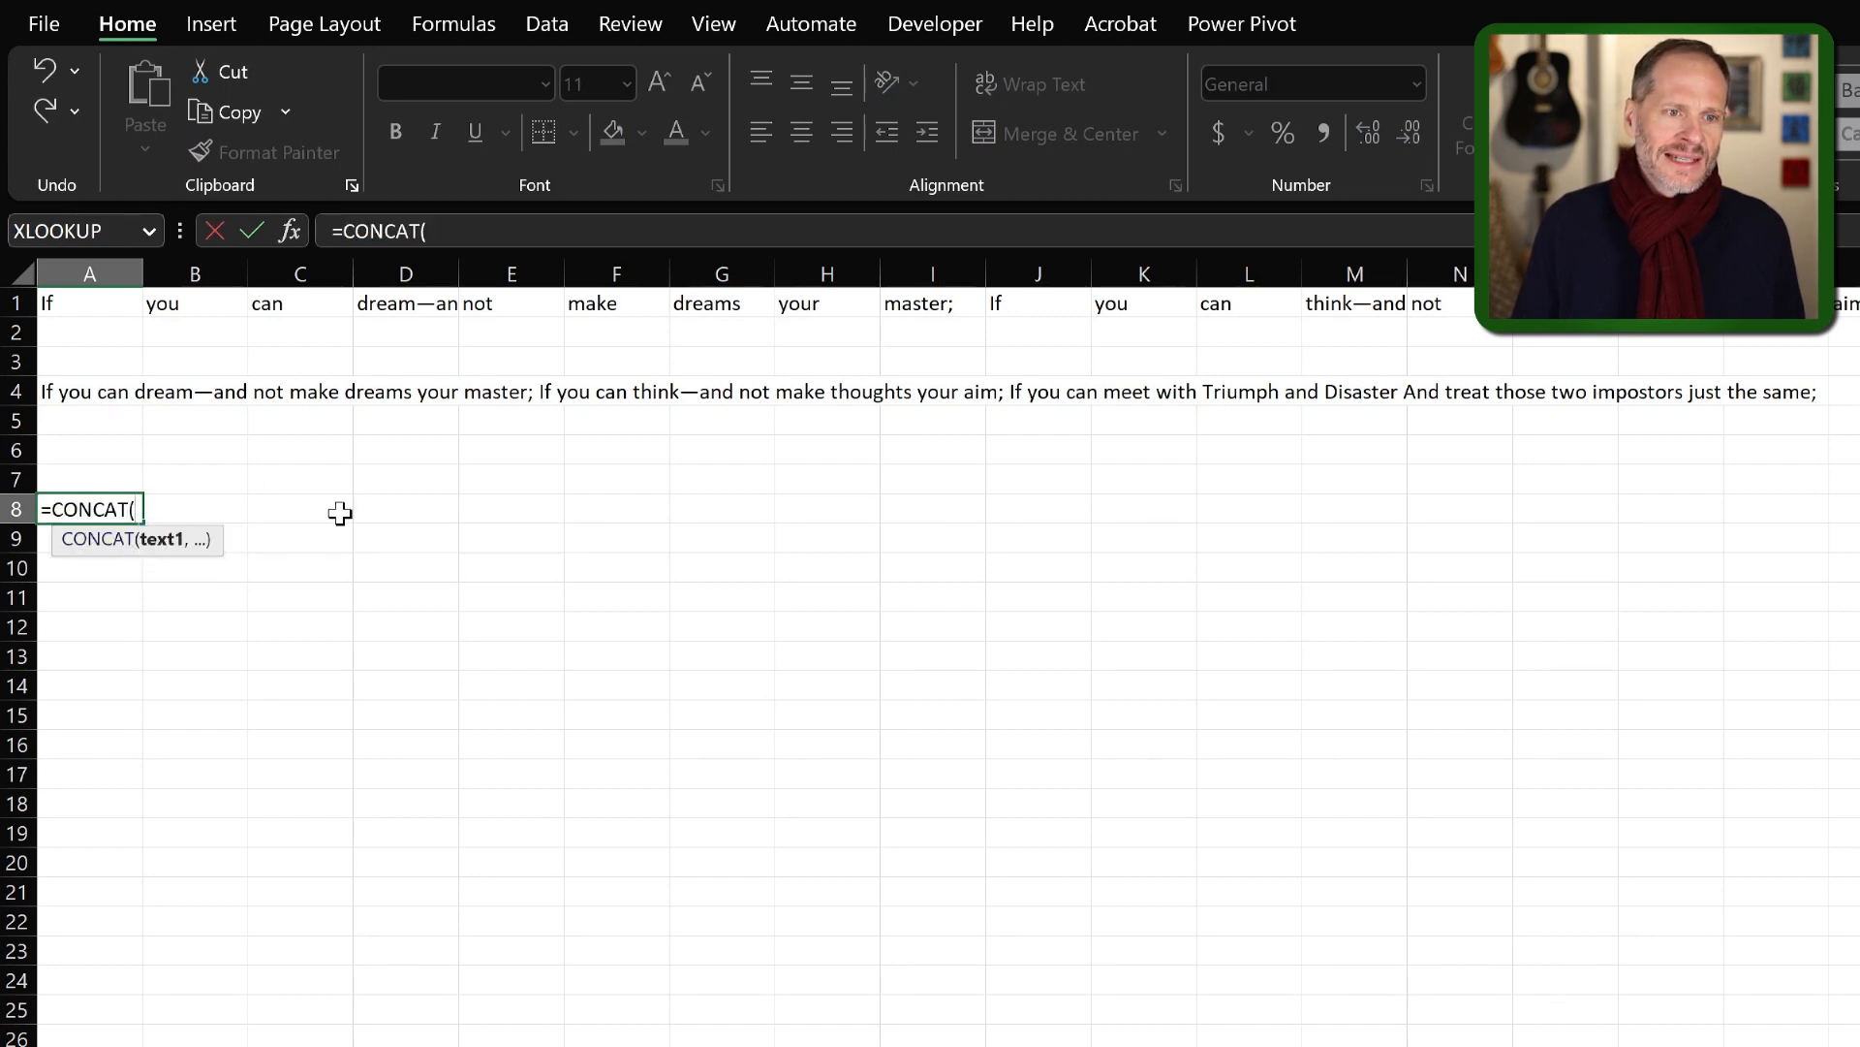
pyautogui.click(95, 310)
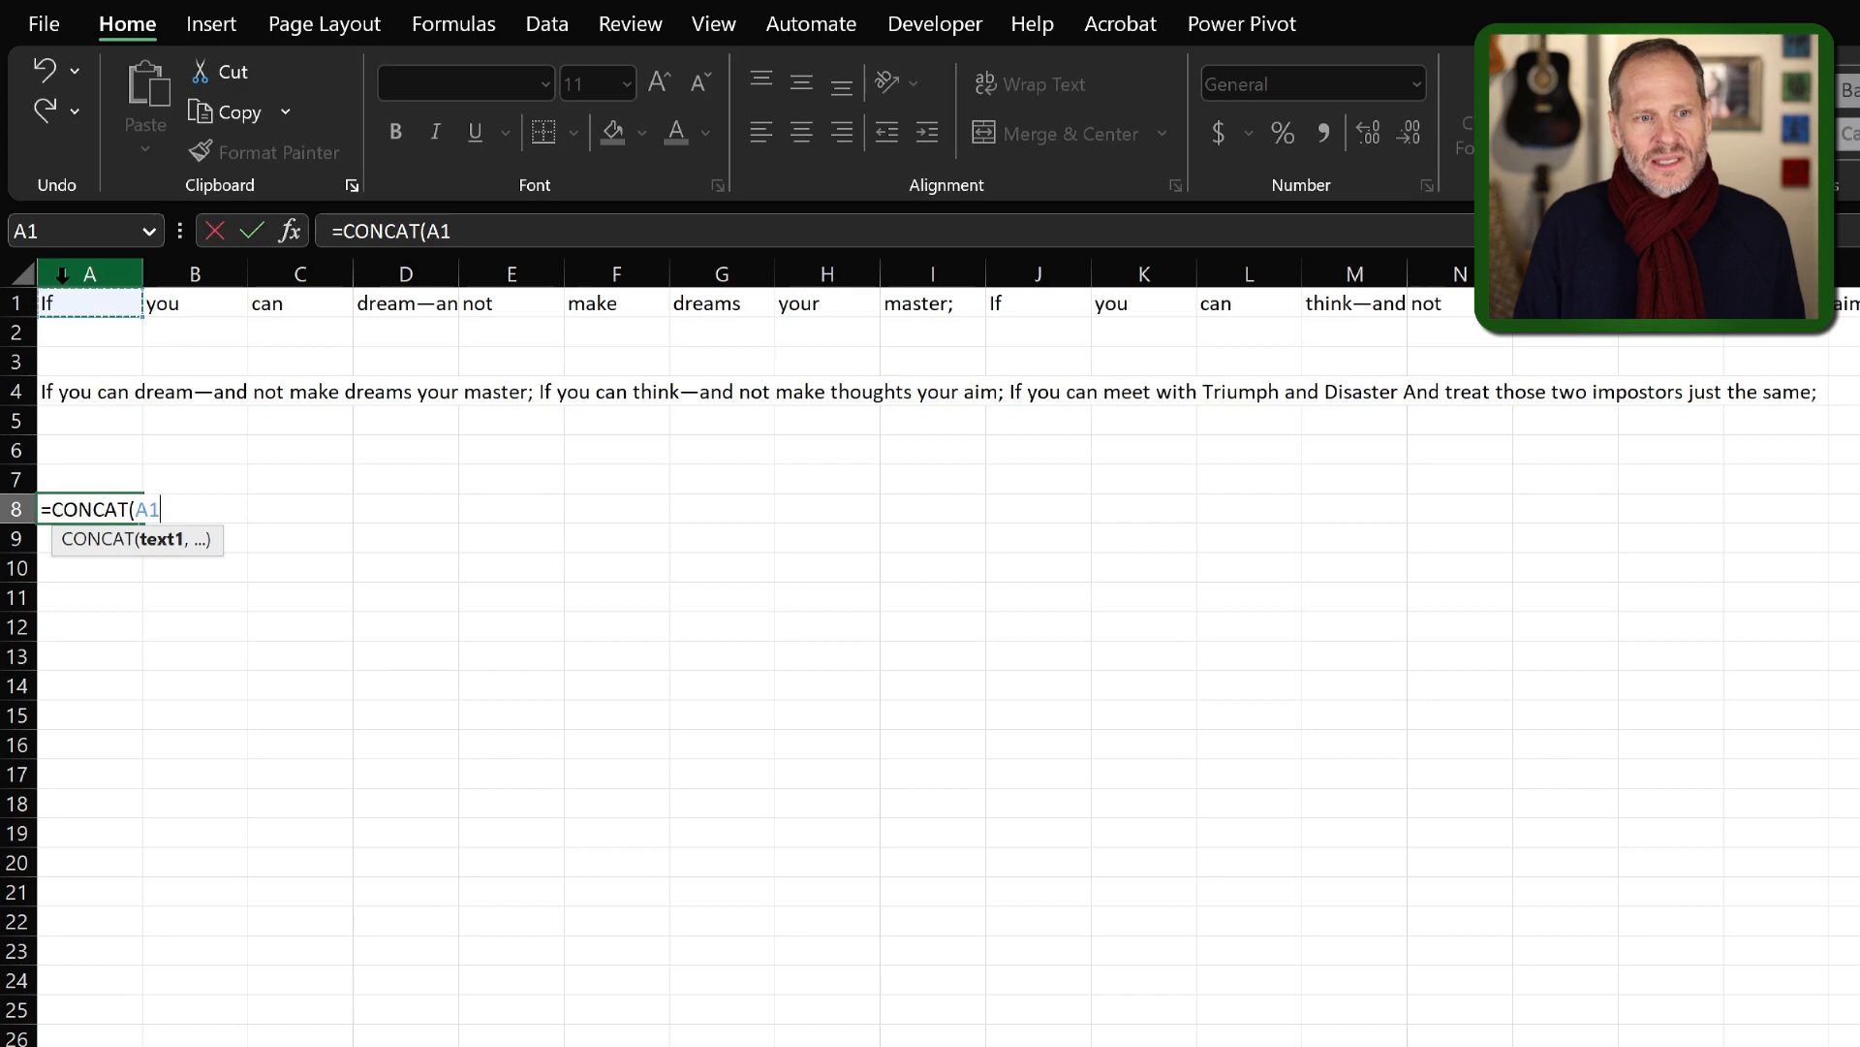
pyautogui.write(',')
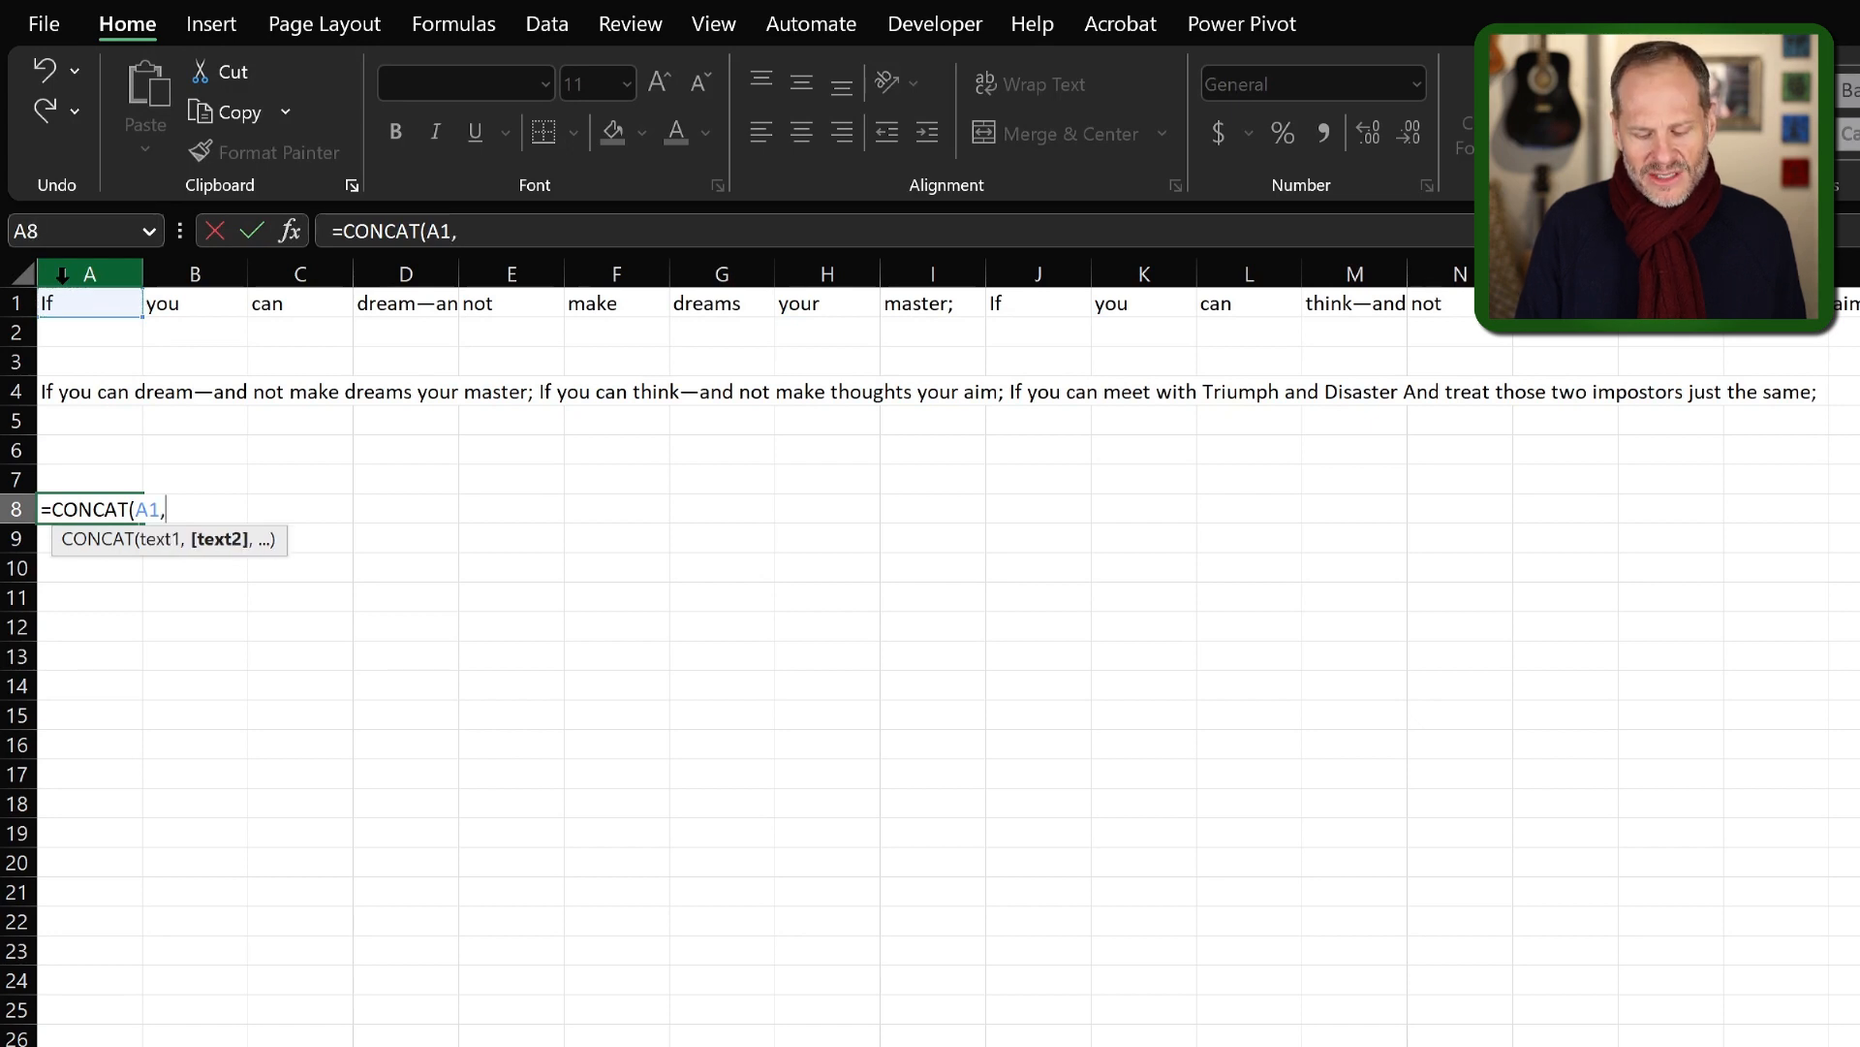
pyautogui.write('" "')
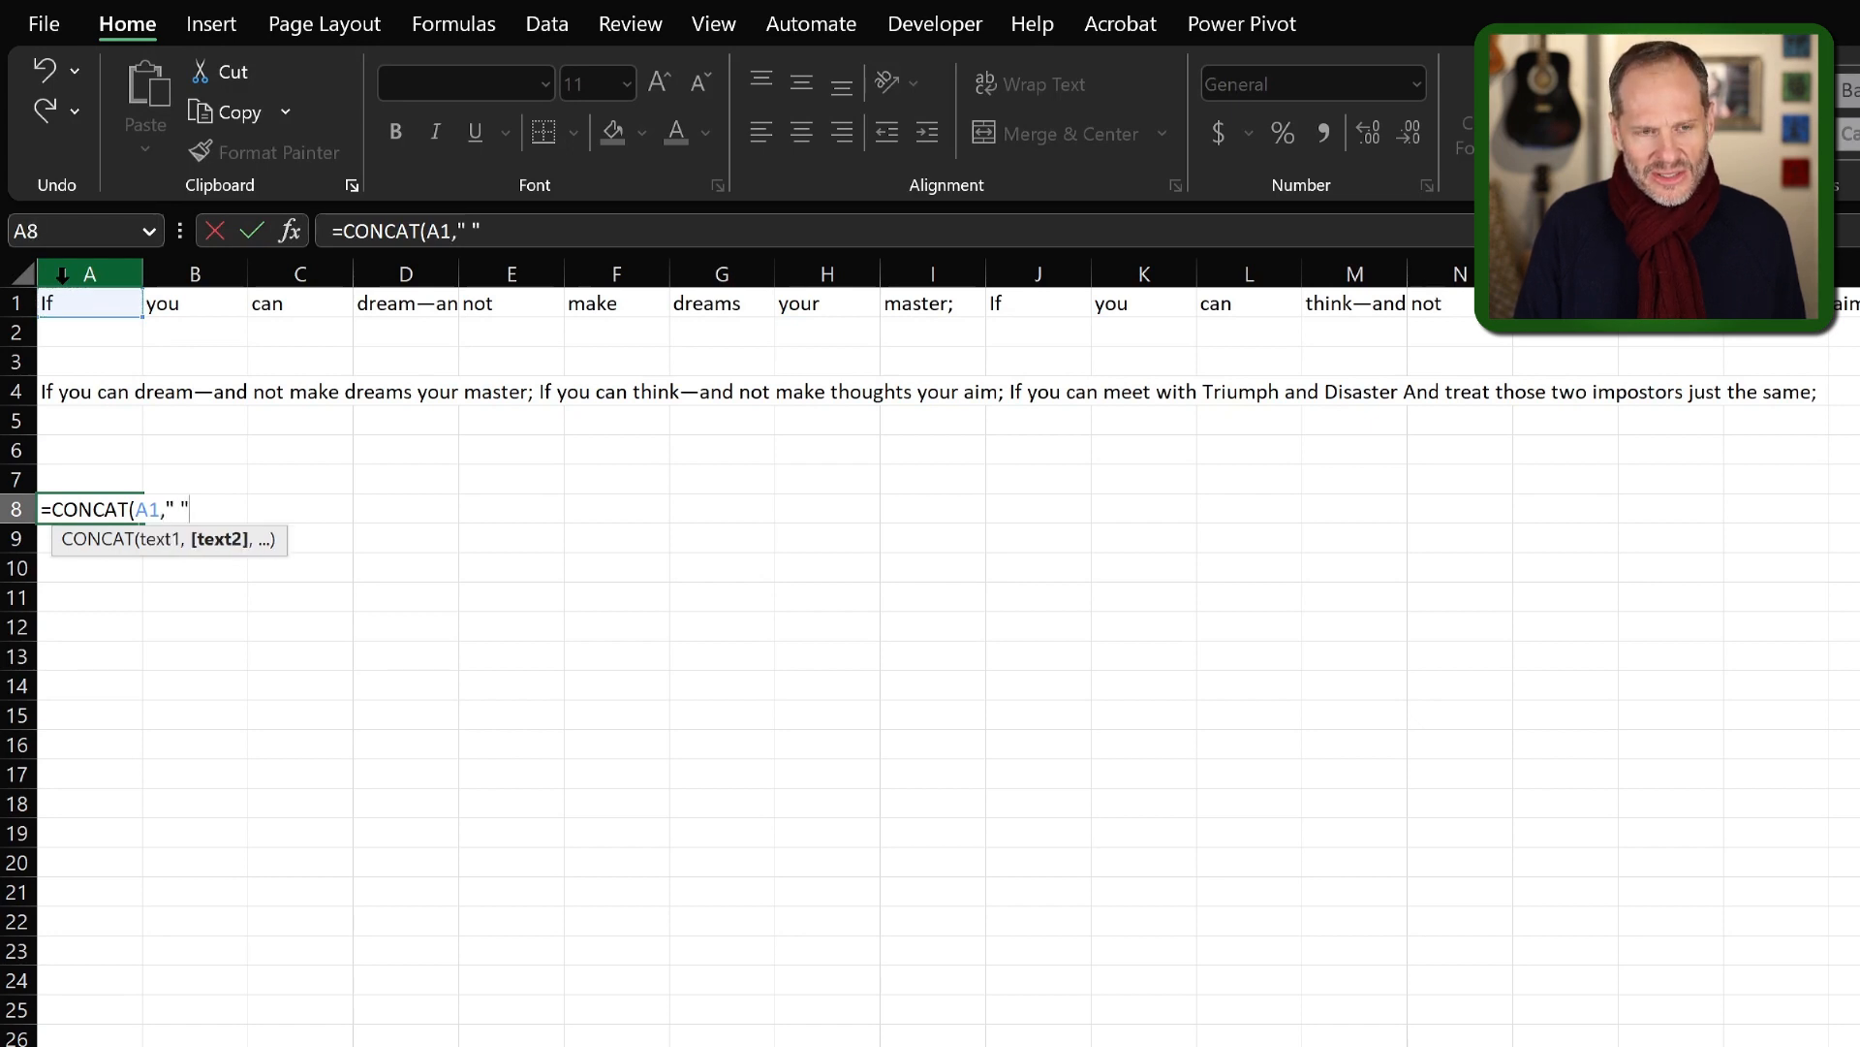
pyautogui.write(',')
# Complete the CONCAT formula in A8 with B1, a quoted space and C1, giving =CONCAT(A1," ",B1," ",C1).
pyautogui.click(197, 305)
pyautogui.write(',')
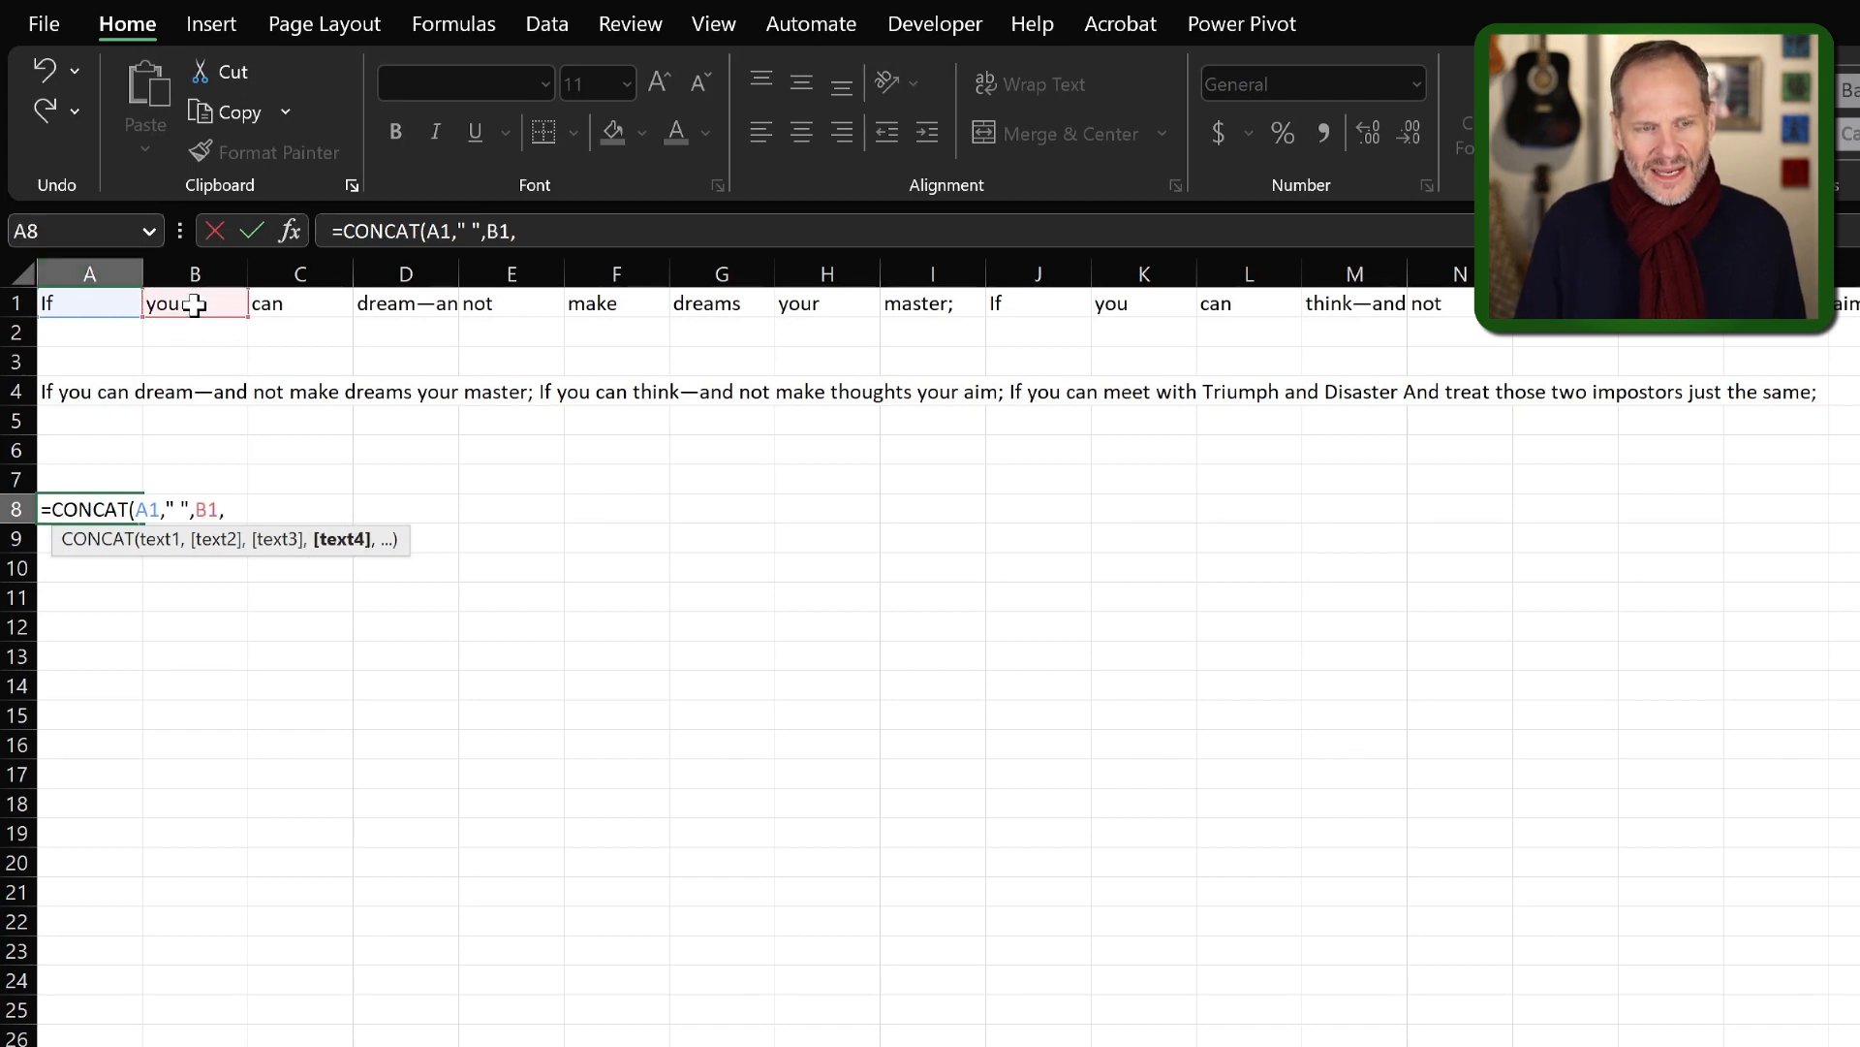
pyautogui.write('" ",')
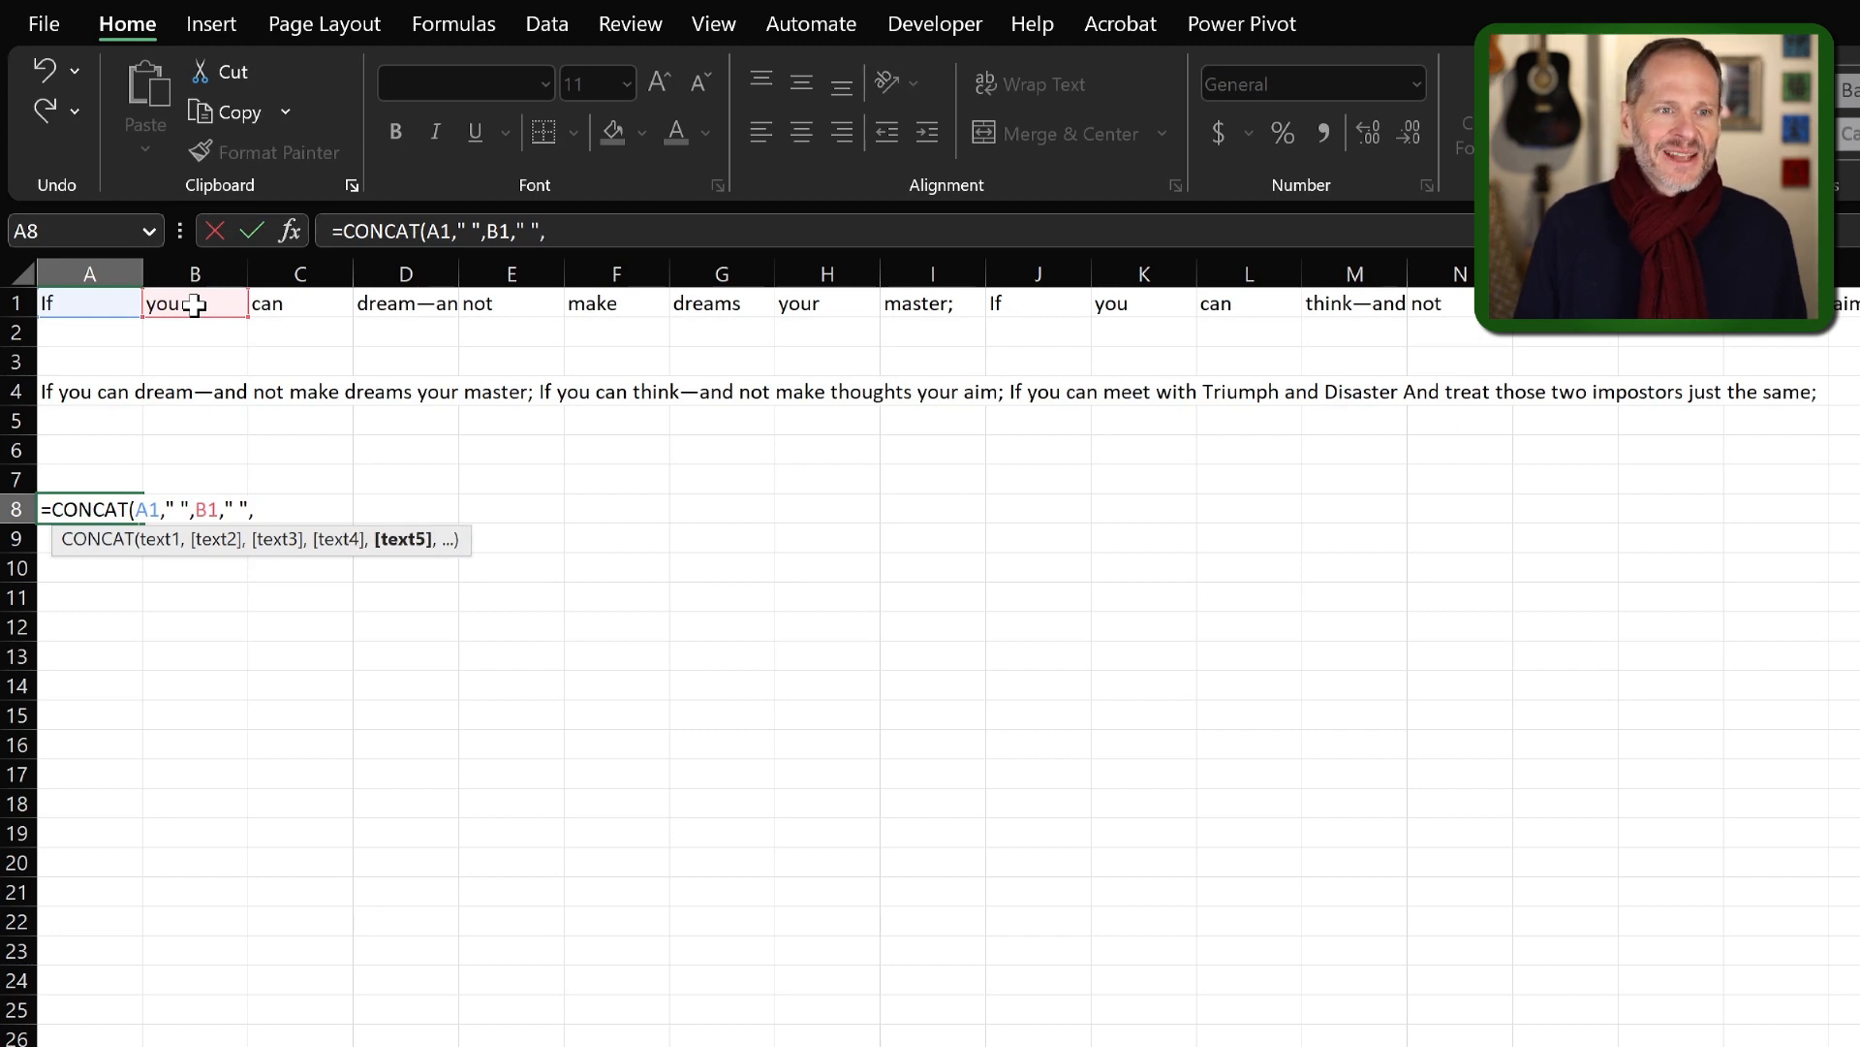
pyautogui.click(308, 305)
pyautogui.write(')')
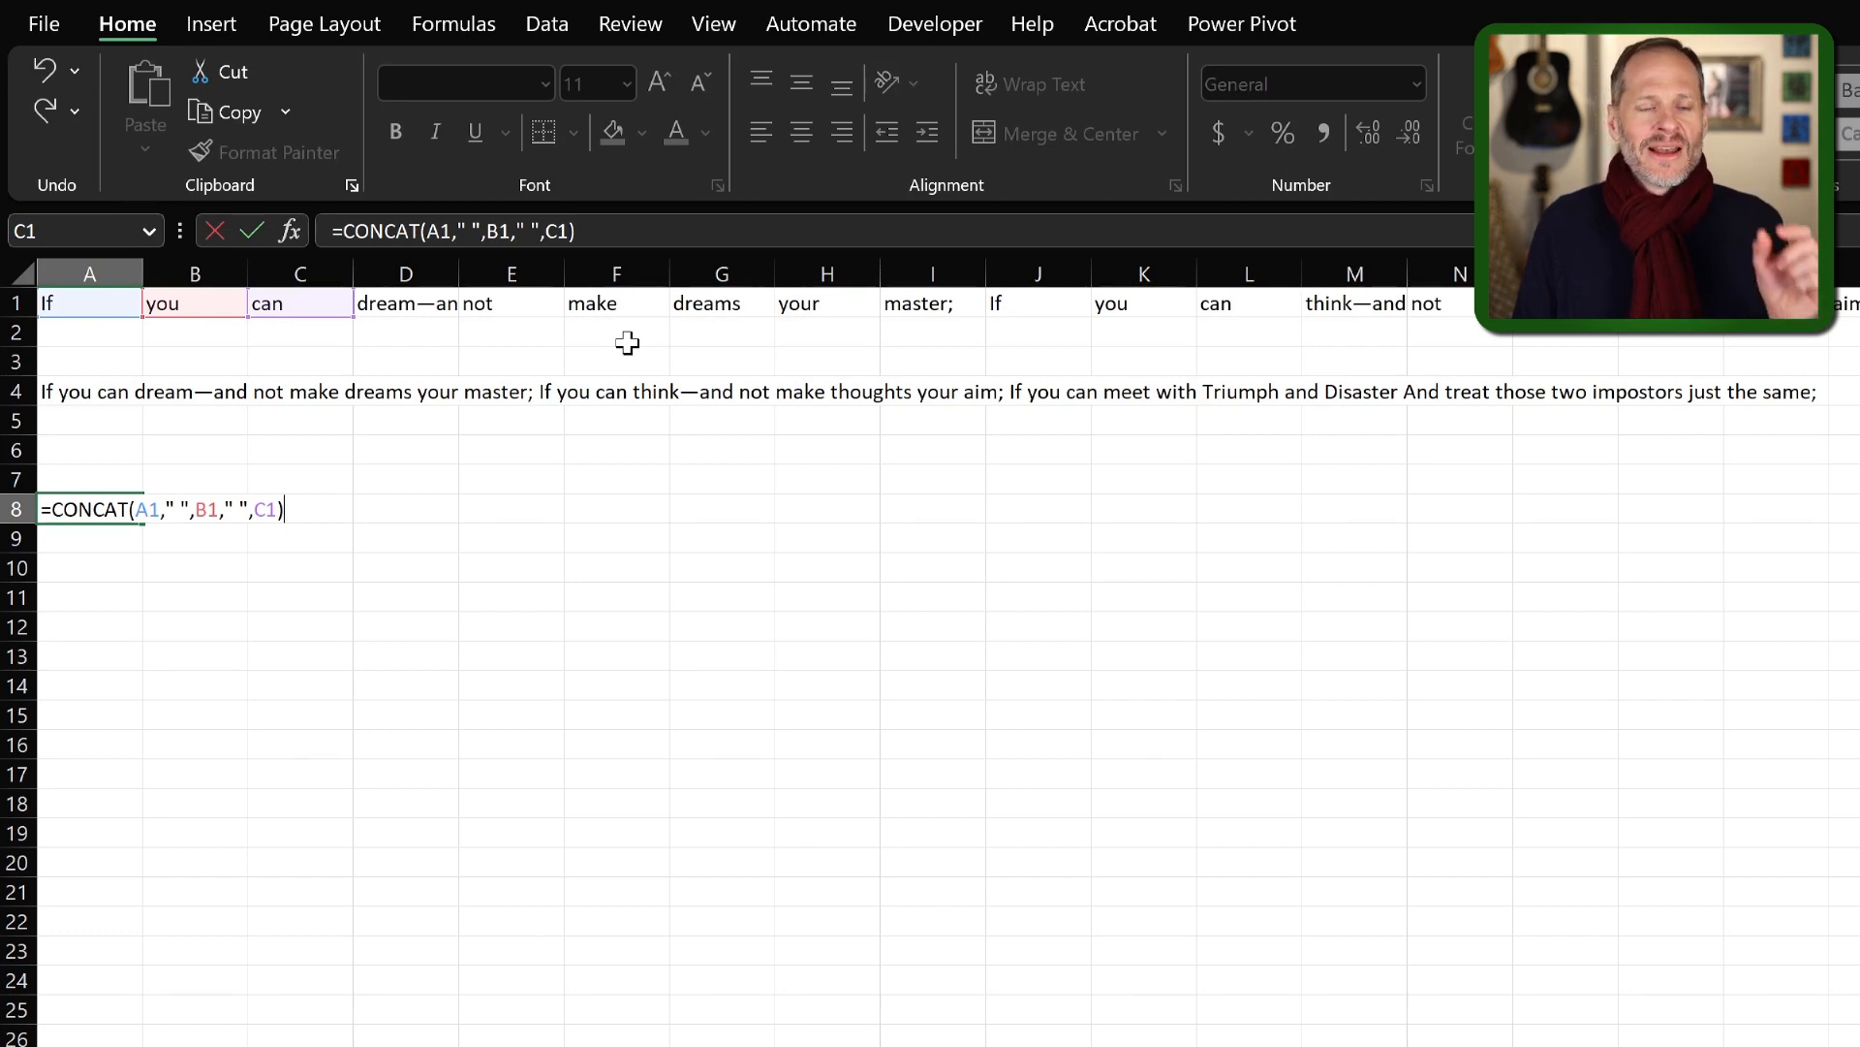
pyautogui.press('Return')
pyautogui.press('Return')
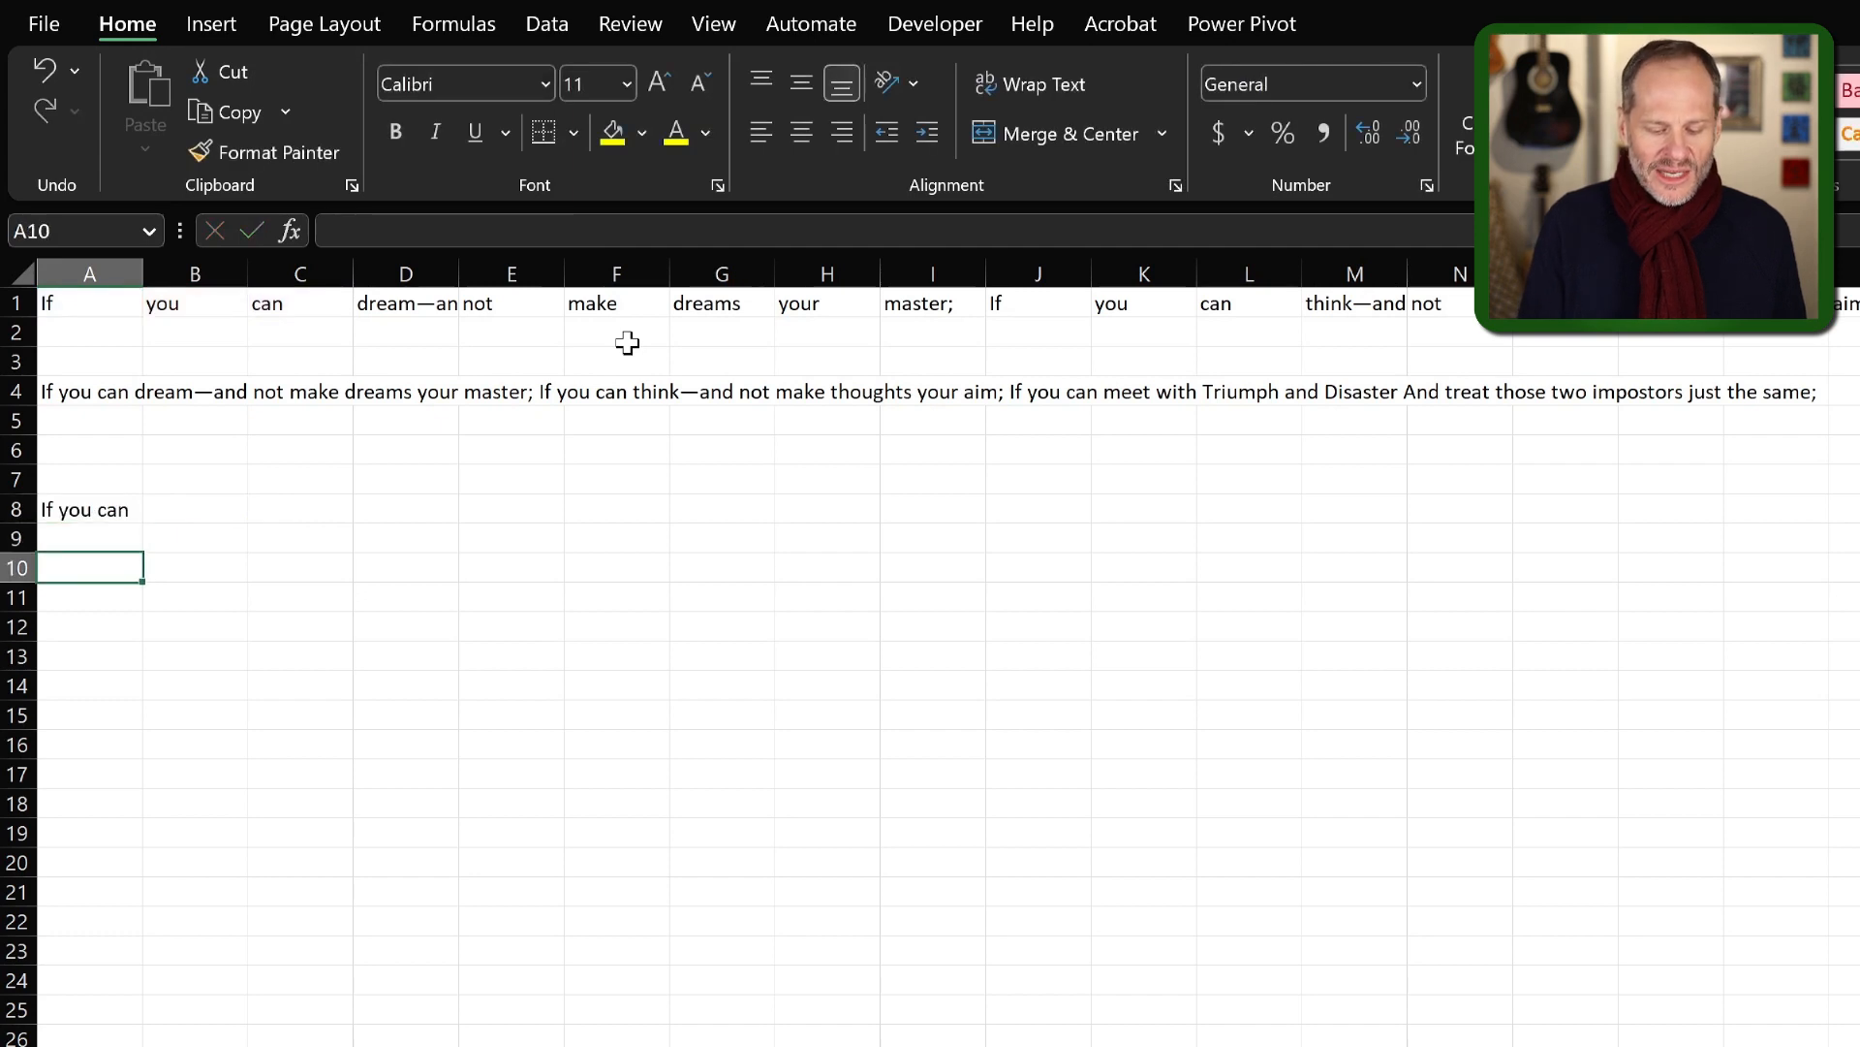
# Commit the CONCAT formula in A8 and enter =CONCAT(A1:C1) in cell A10 to join the range directly.
pyautogui.write('=conca')
pyautogui.press('Tab')
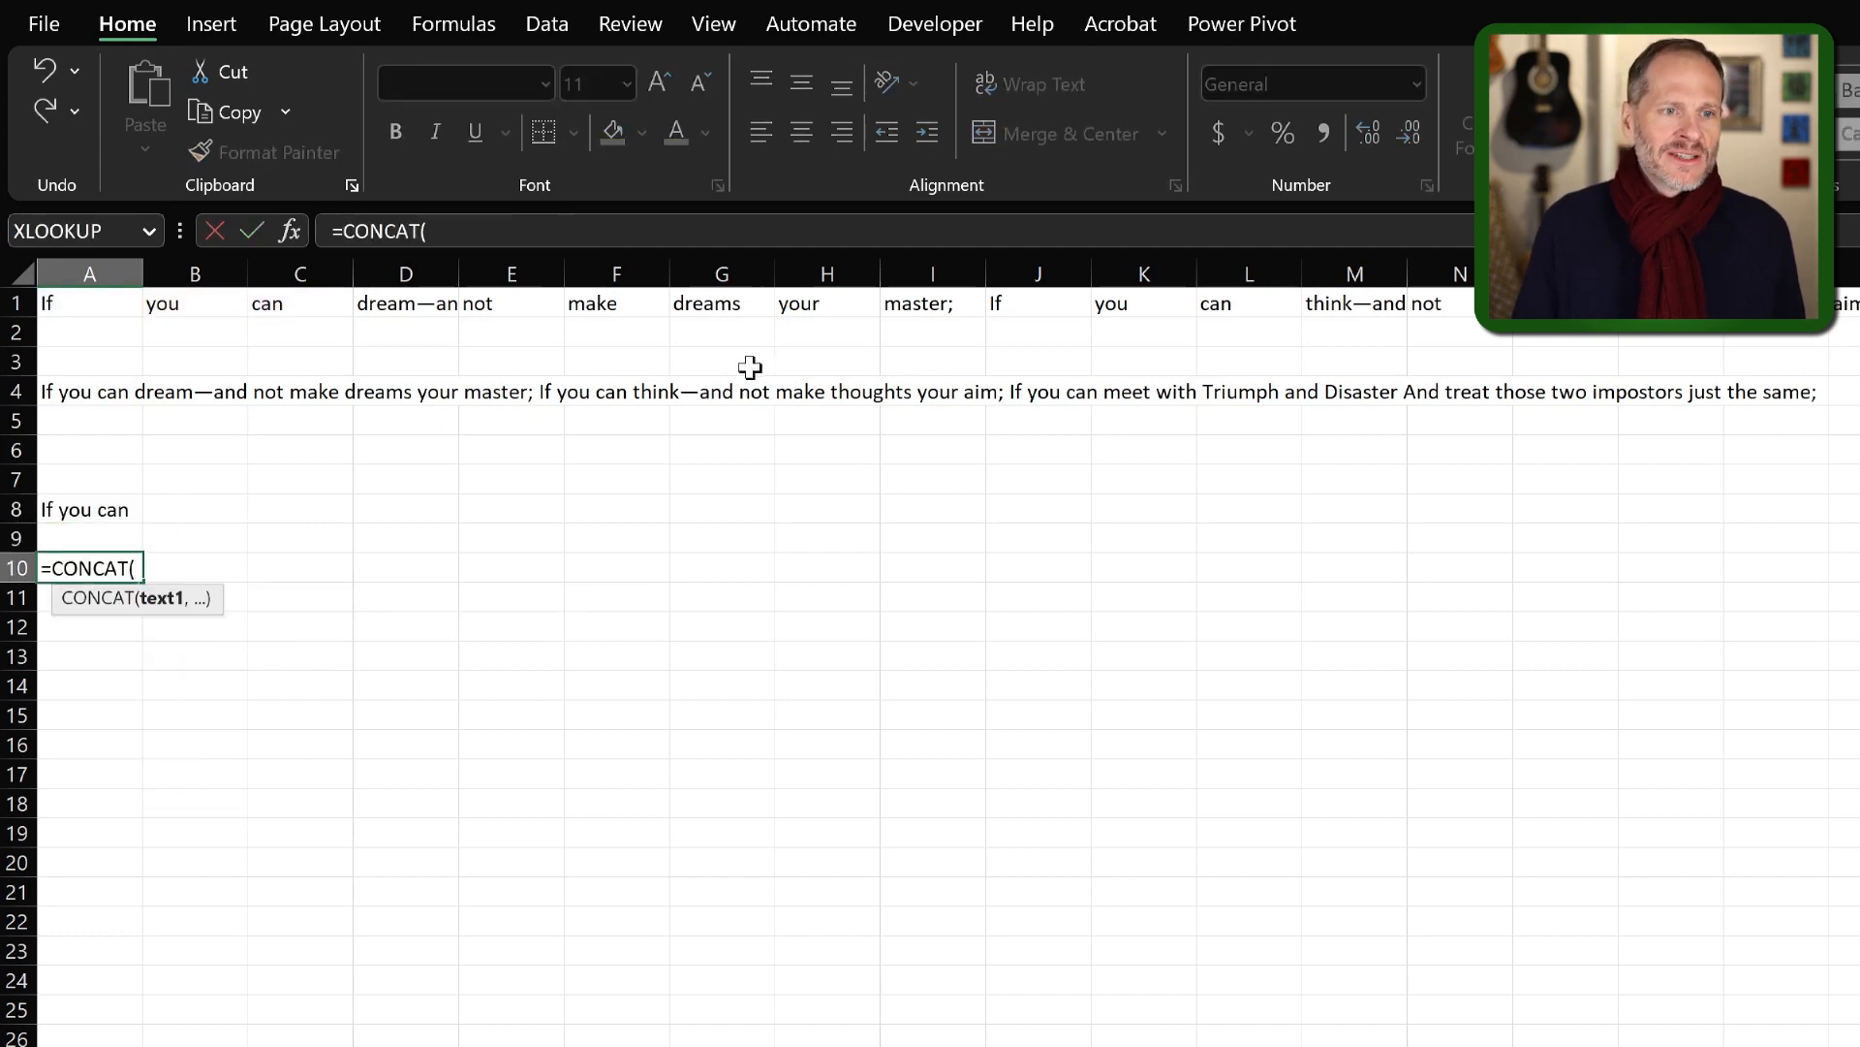
pyautogui.moveTo(70, 303); pyautogui.dragTo(305, 297)
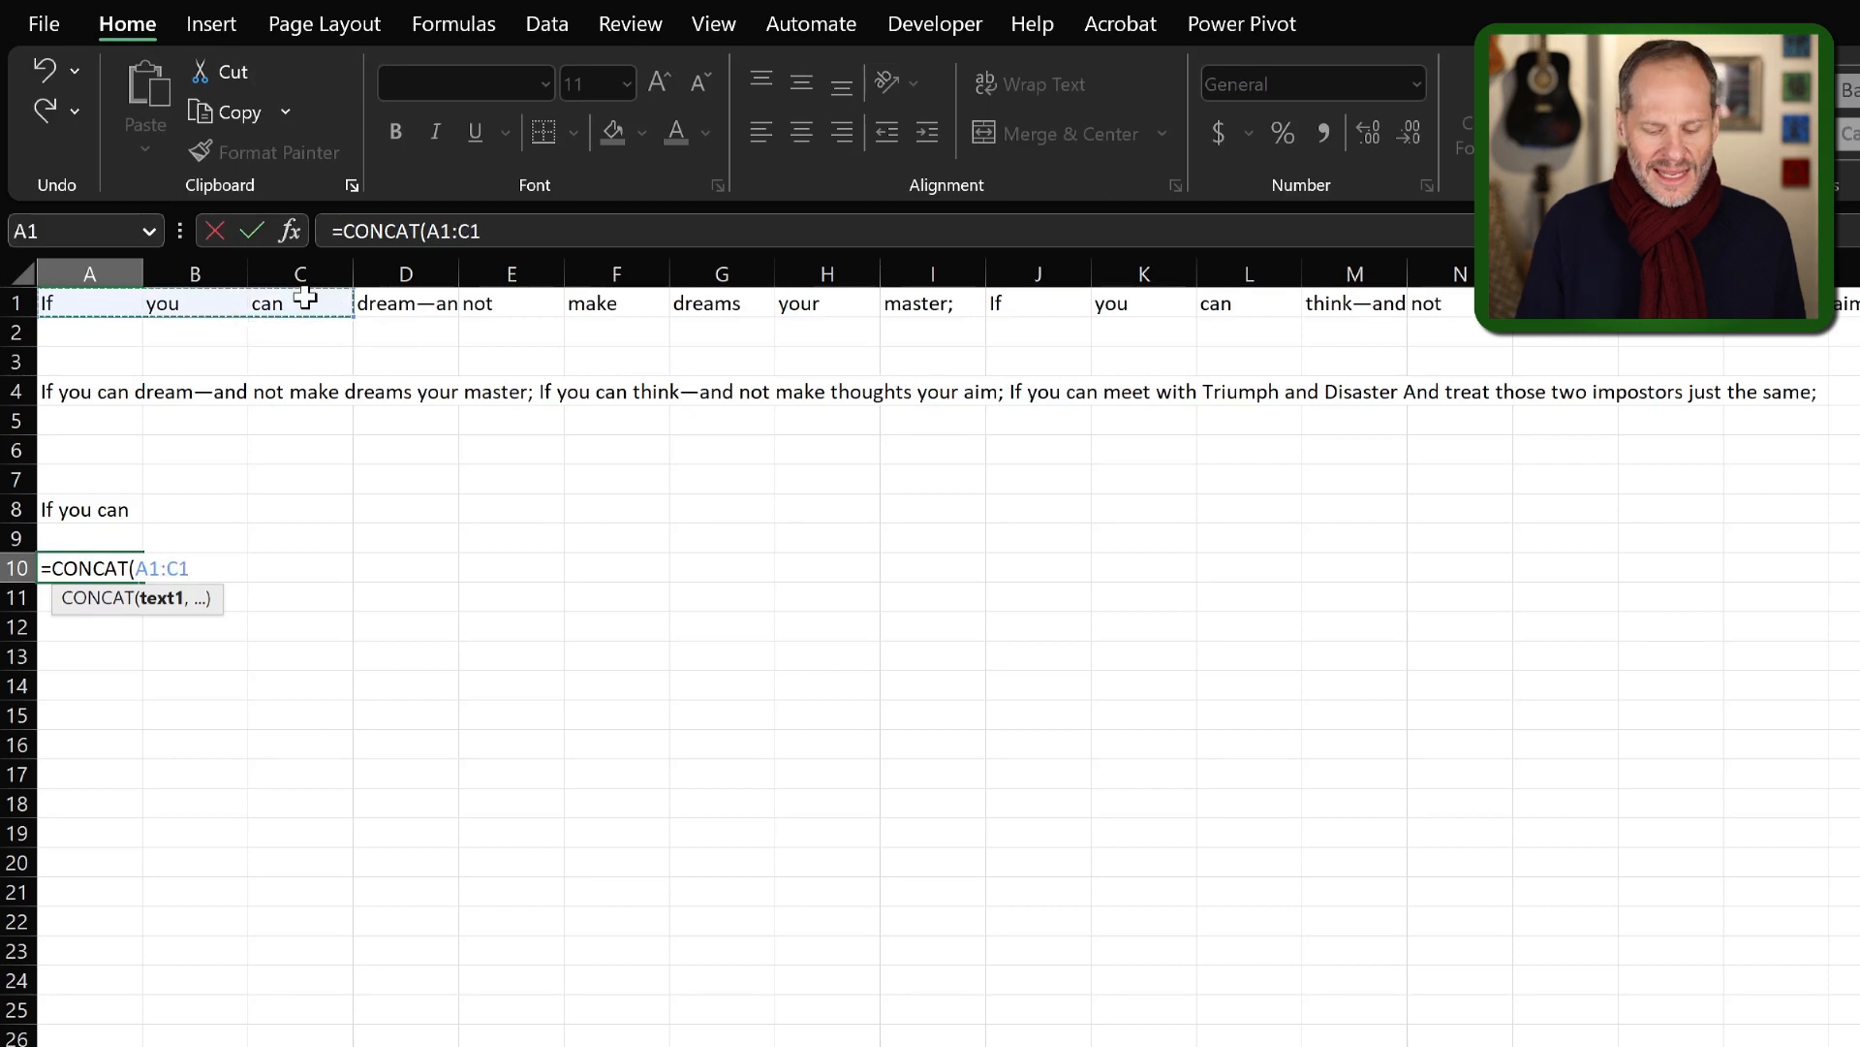
pyautogui.write(')')
pyautogui.press('Return')
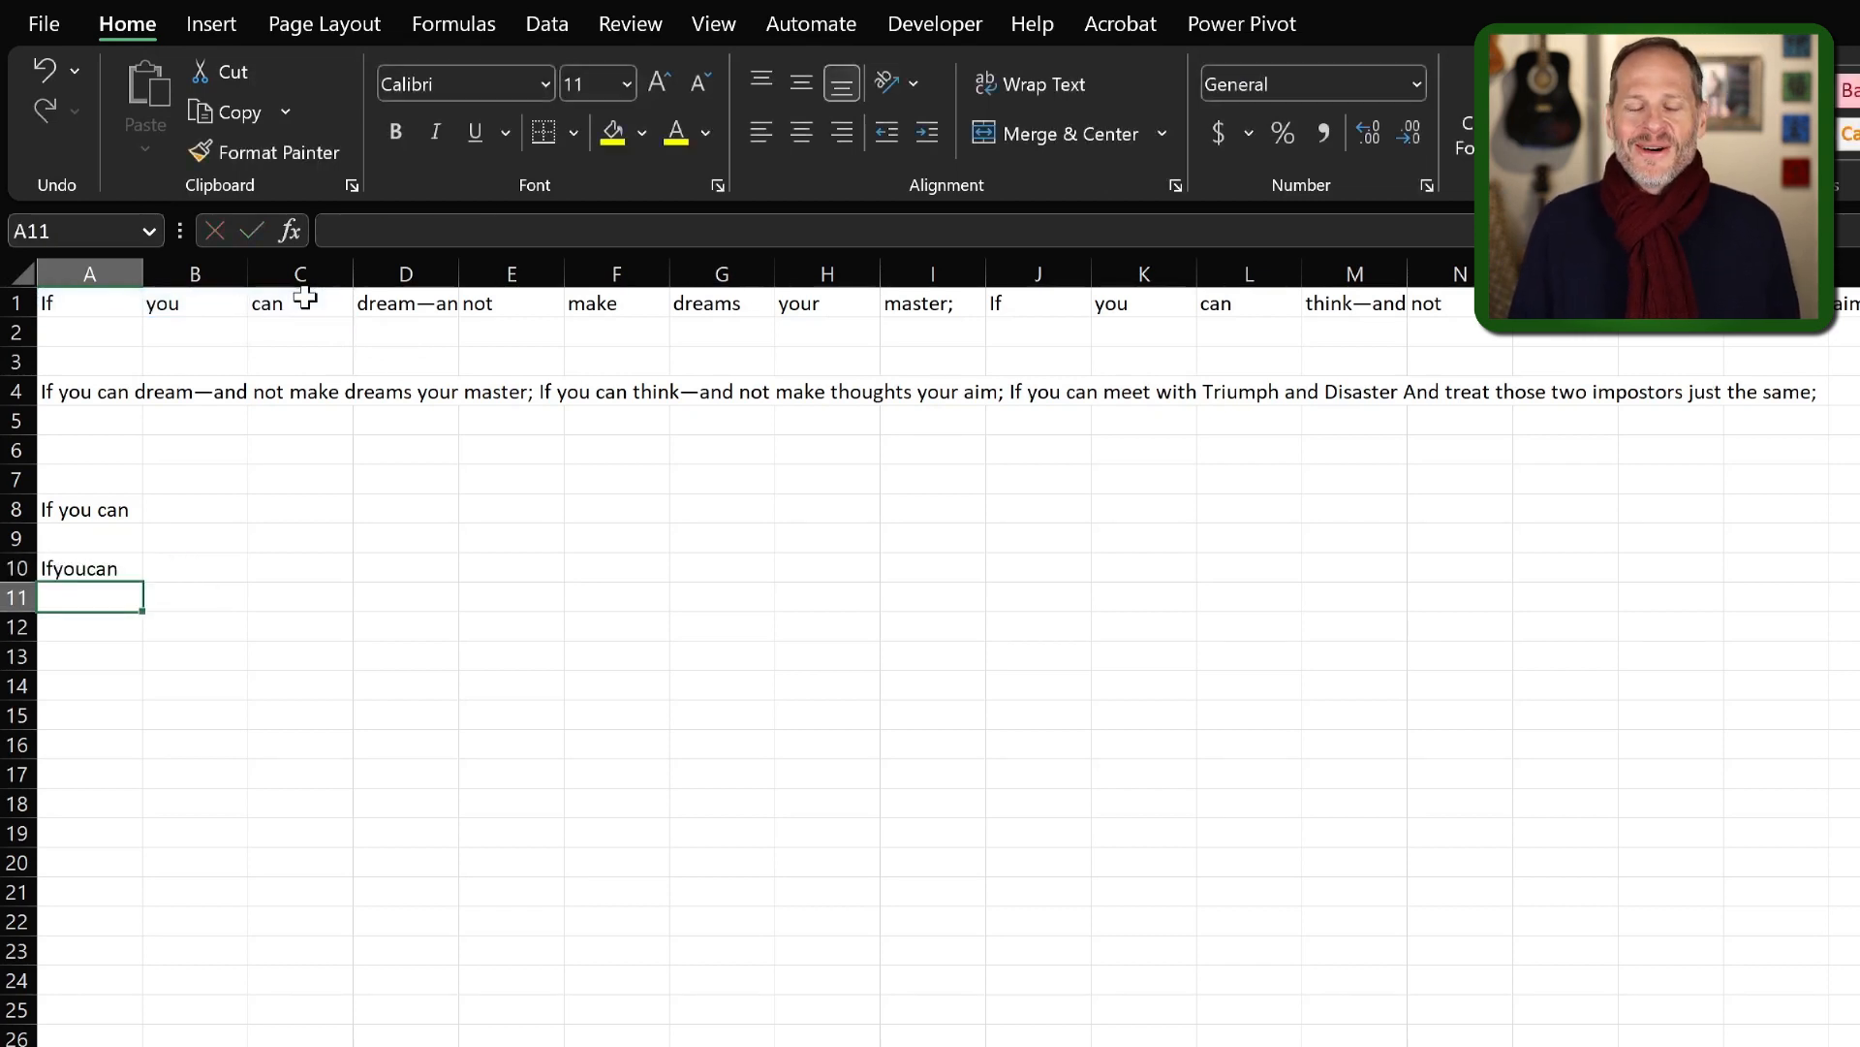
pyautogui.click(746, 594)
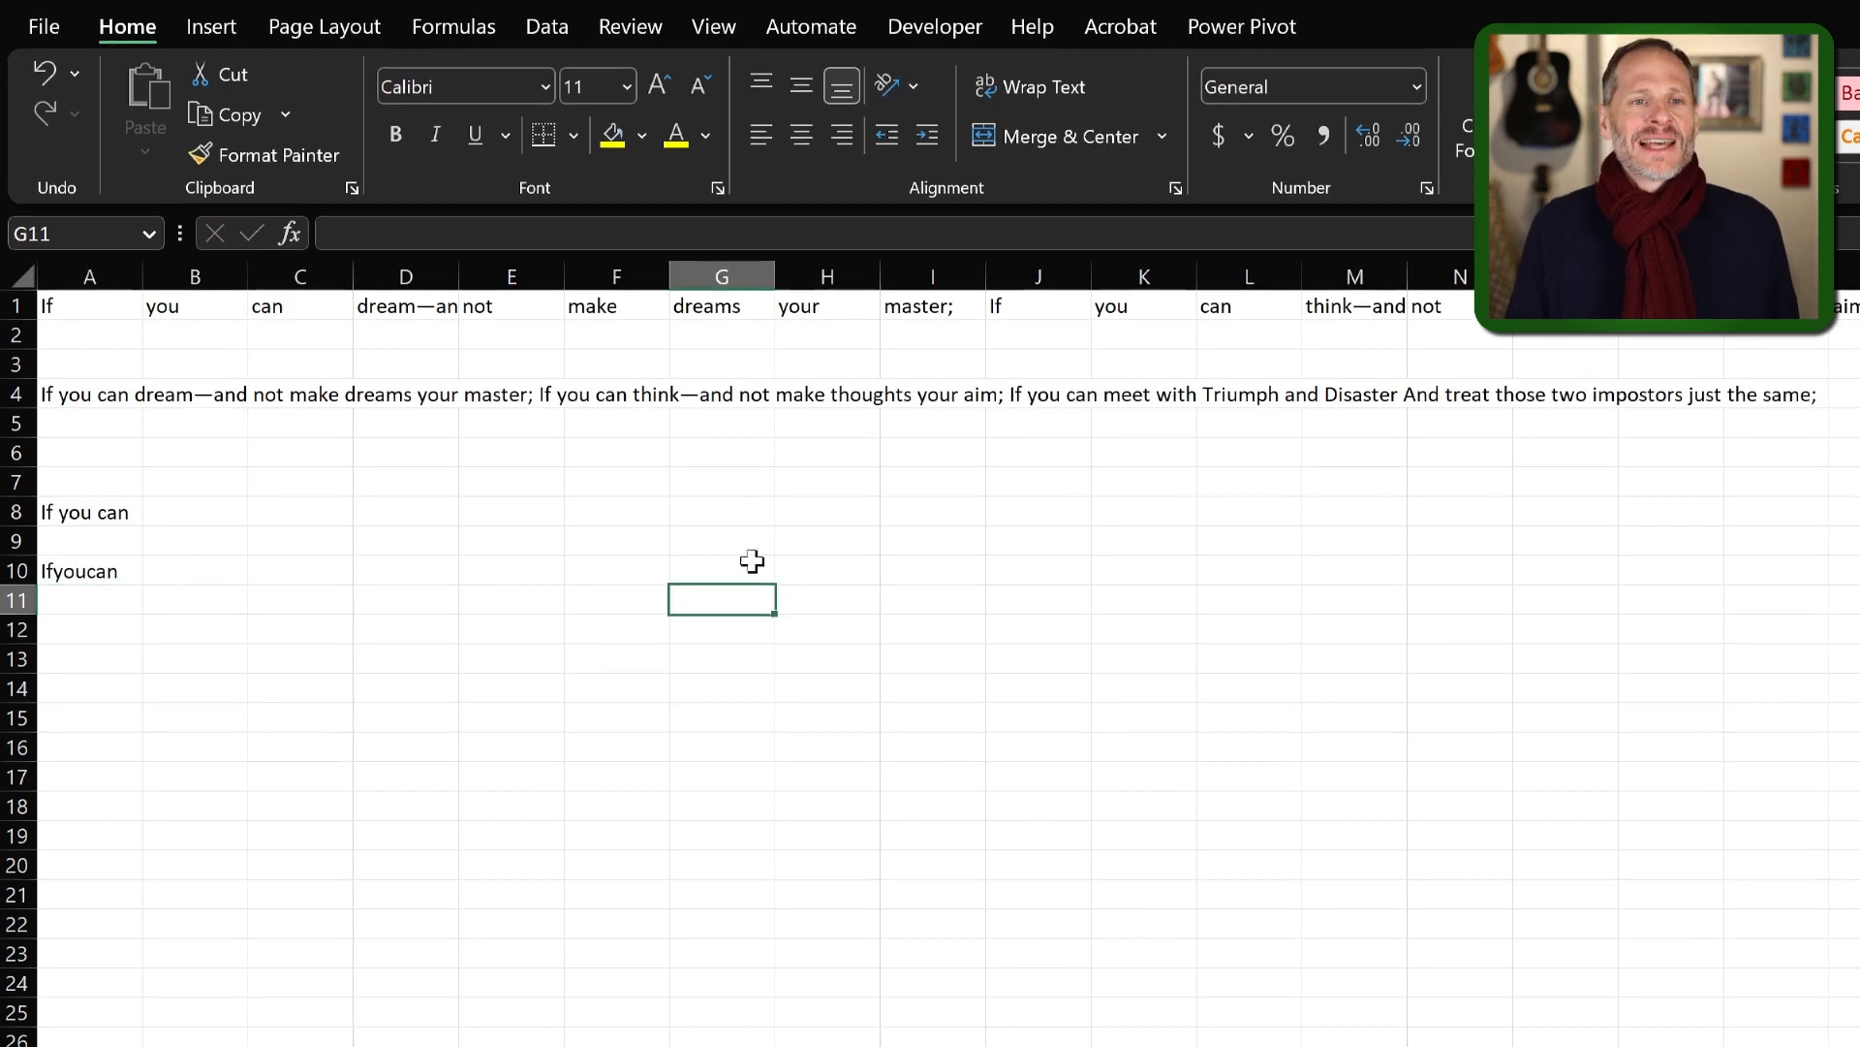
# Open the built-in Help and search it for the concatenate function.
pyautogui.click(1033, 98)
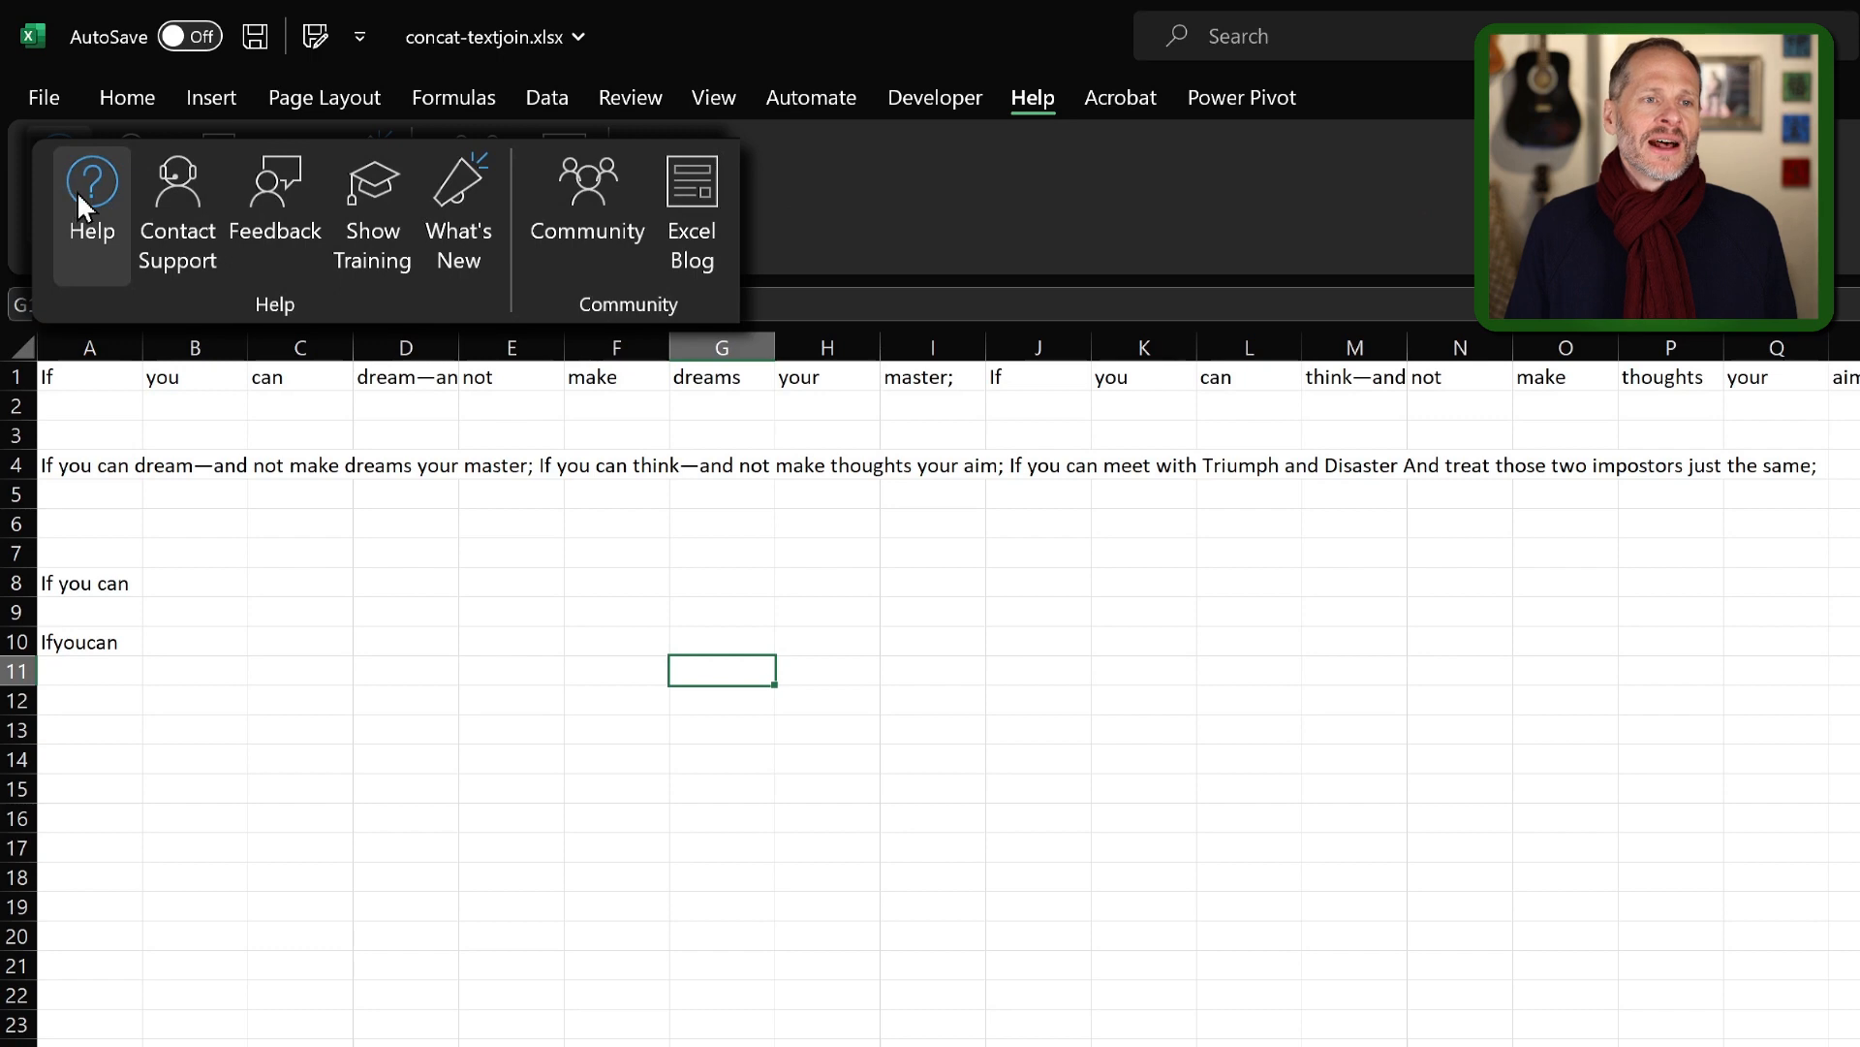
pyautogui.click(59, 175)
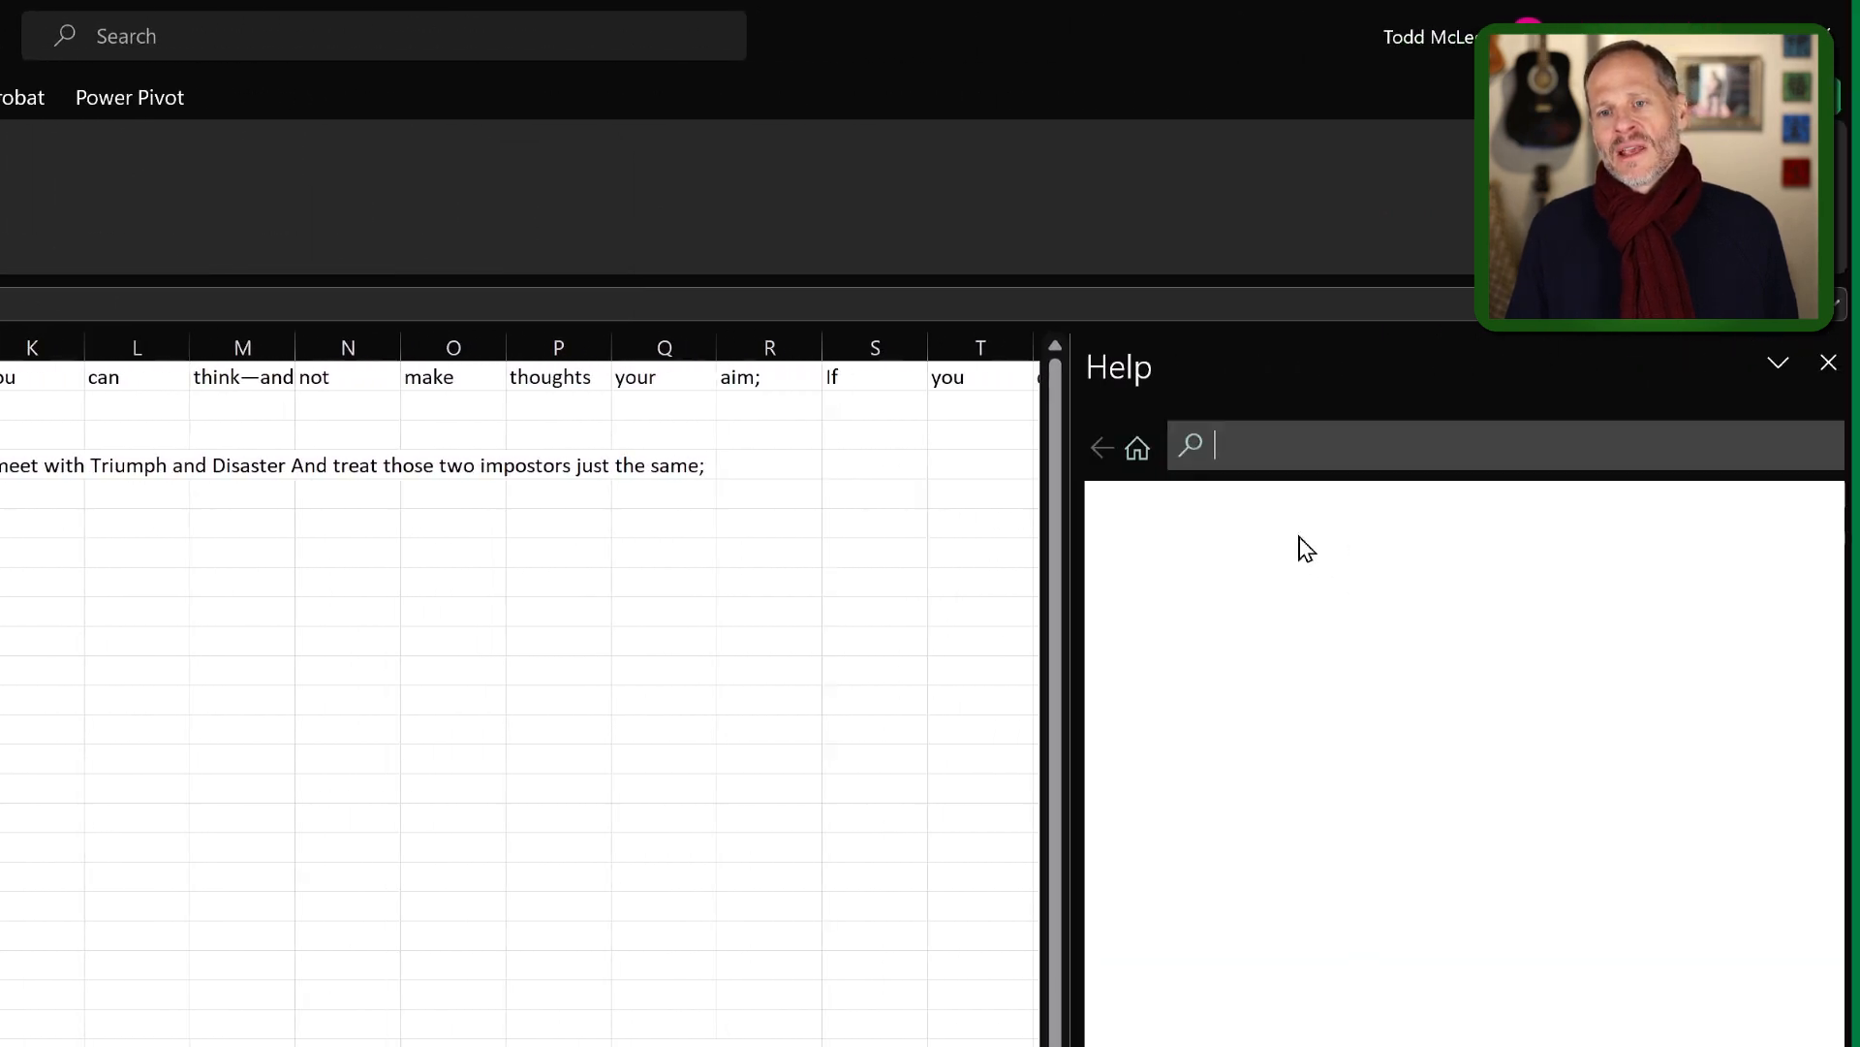
pyautogui.write('concat')
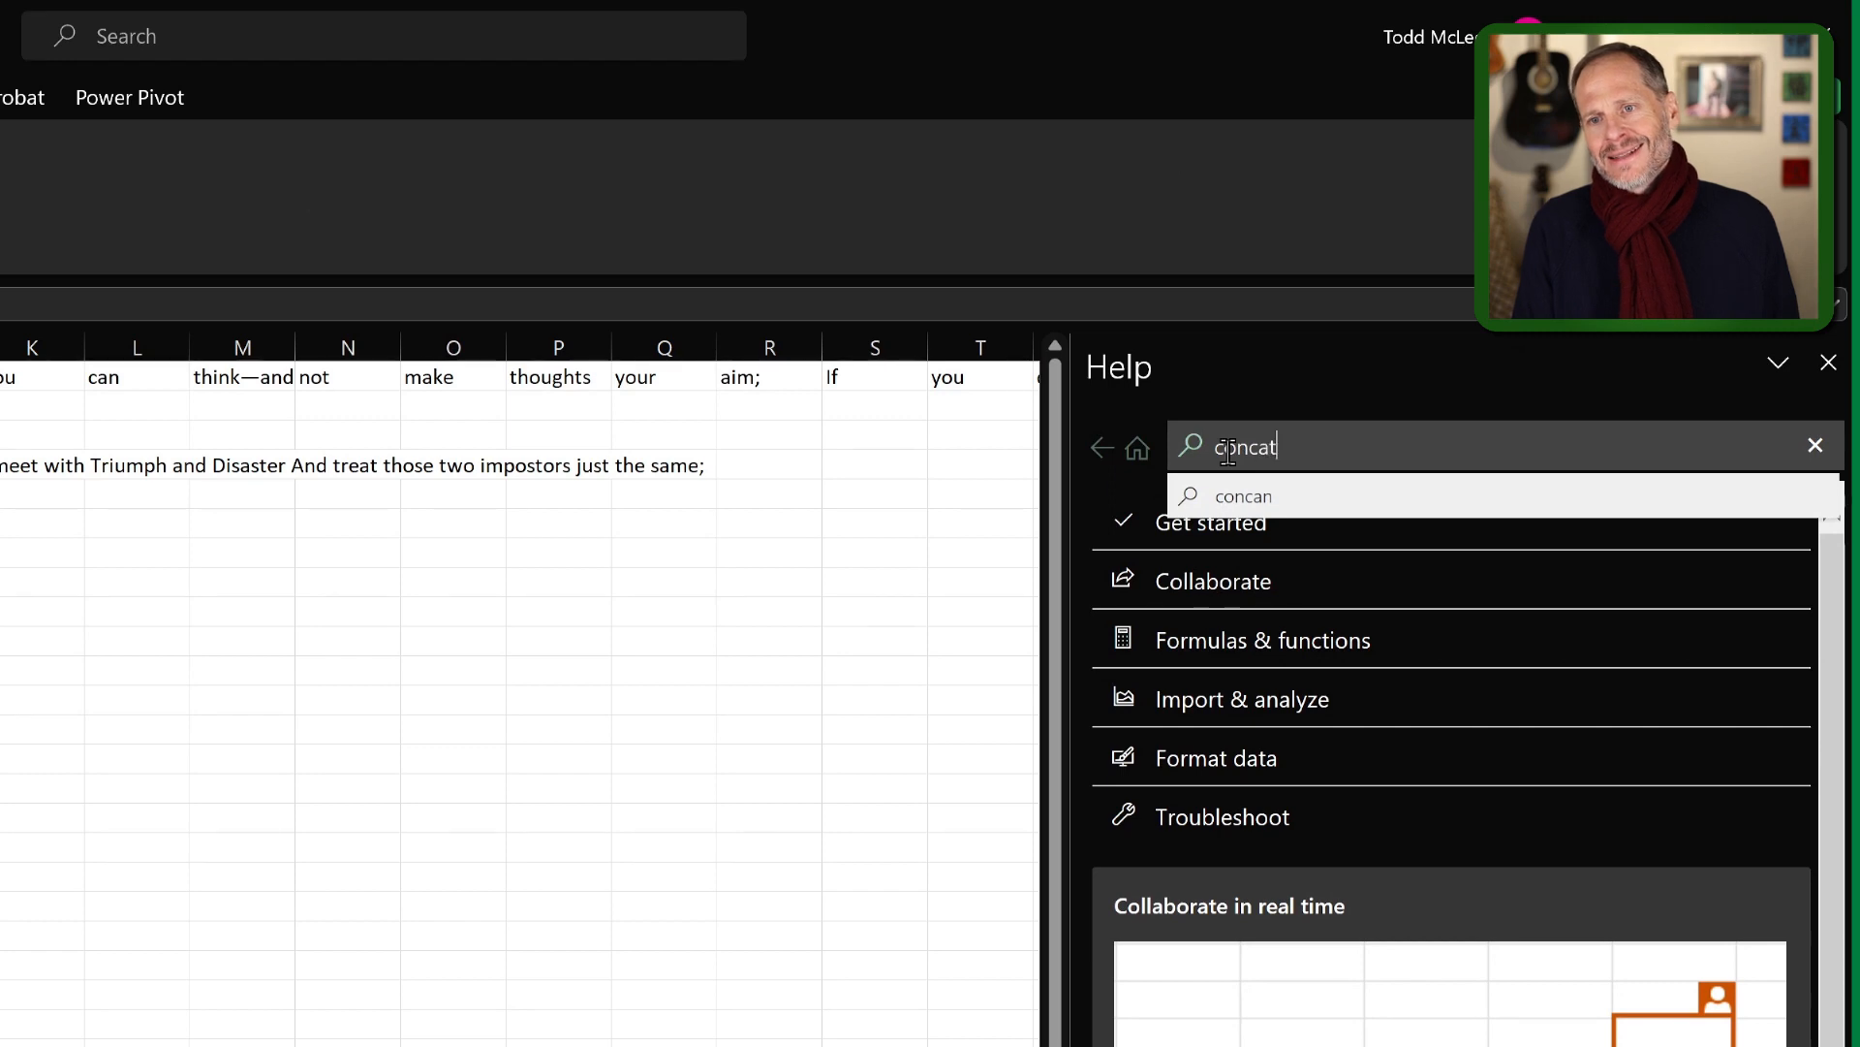
pyautogui.write('enate func')
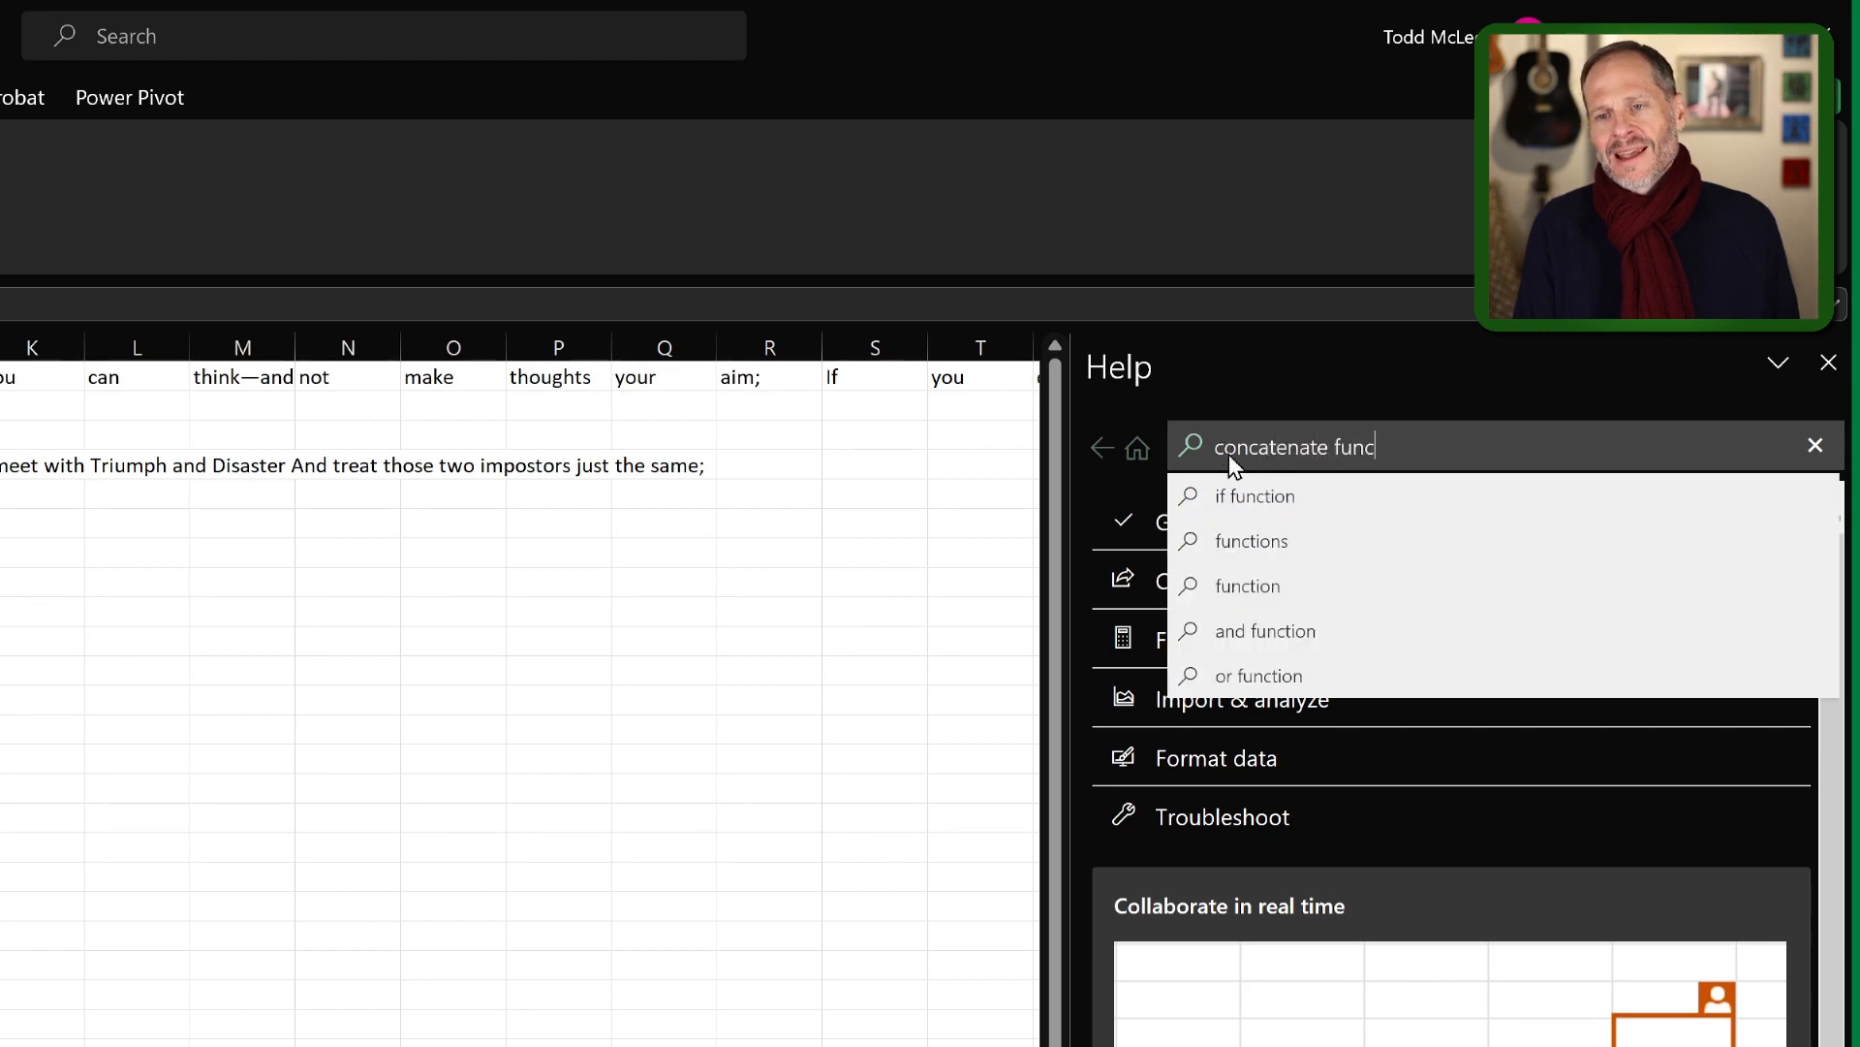
pyautogui.press('Return')
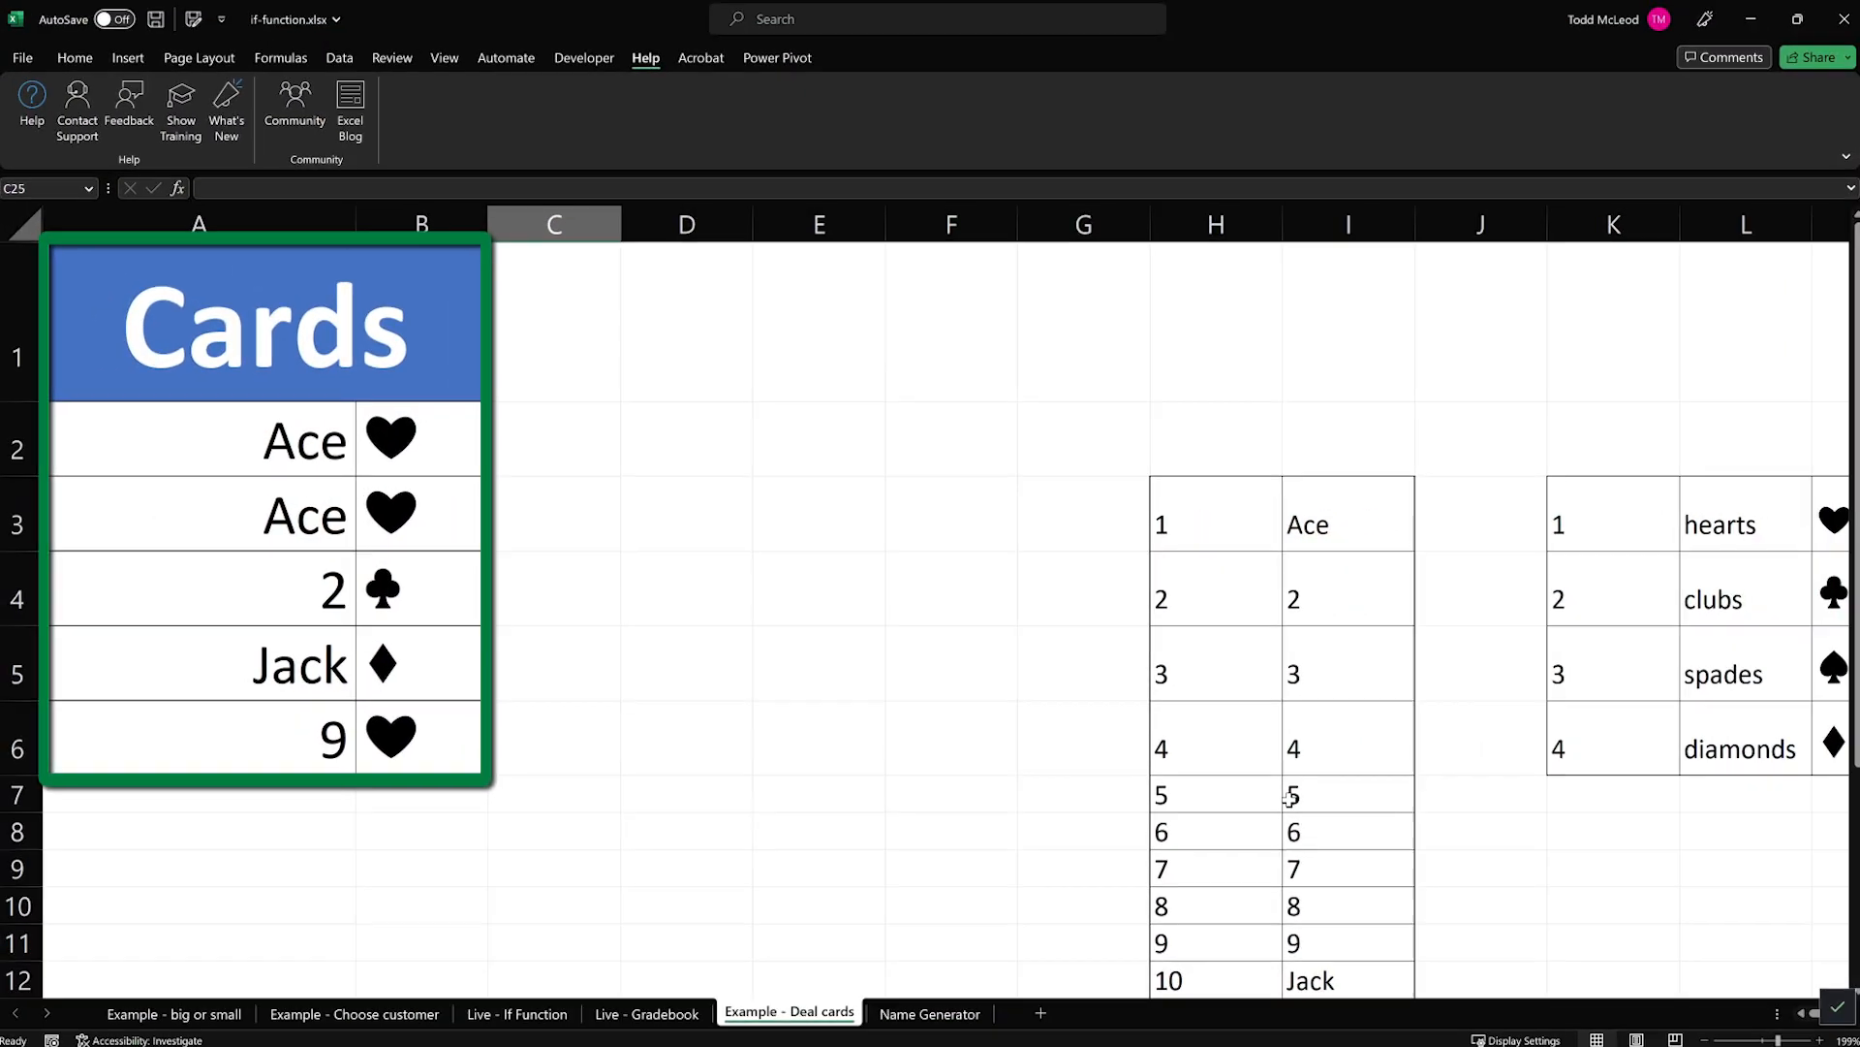
# Recalculate the Example - Deal cards sheet in if-function.xlsx four times to deal new random hands of cards.
pyautogui.press('F9')
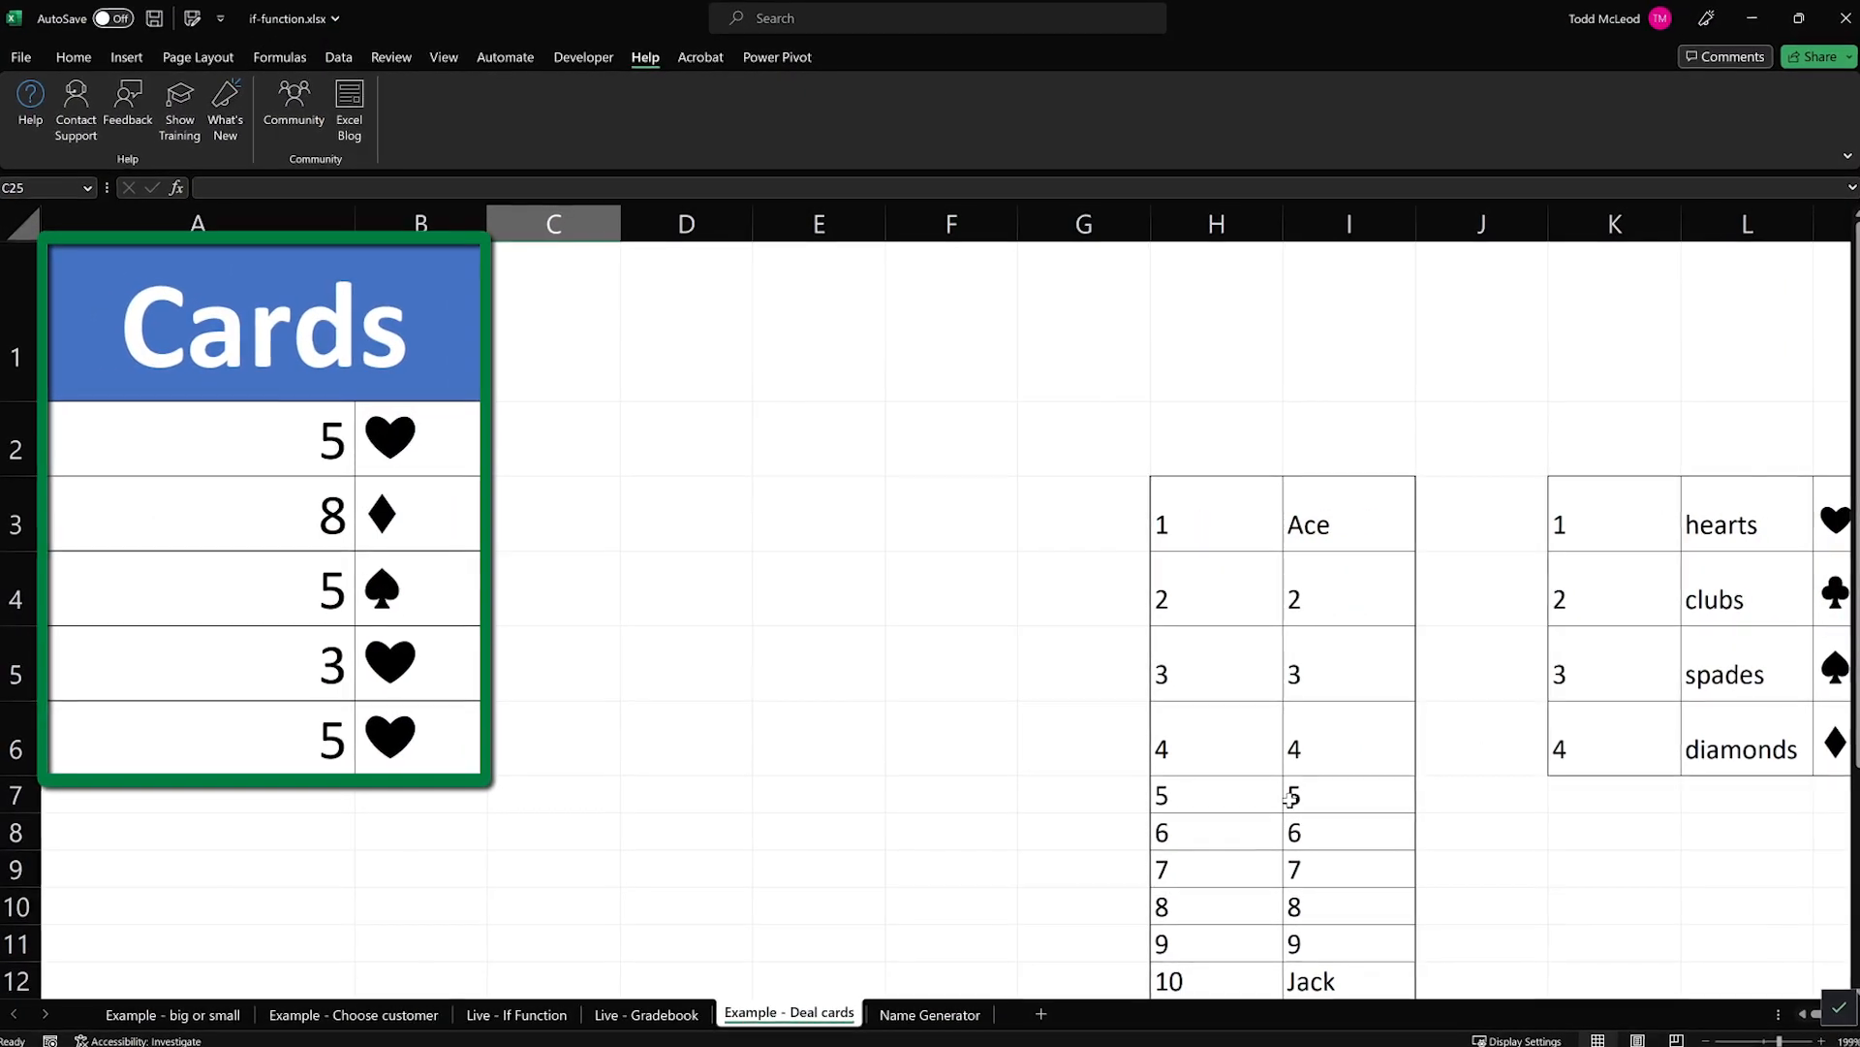
pyautogui.press('F9')
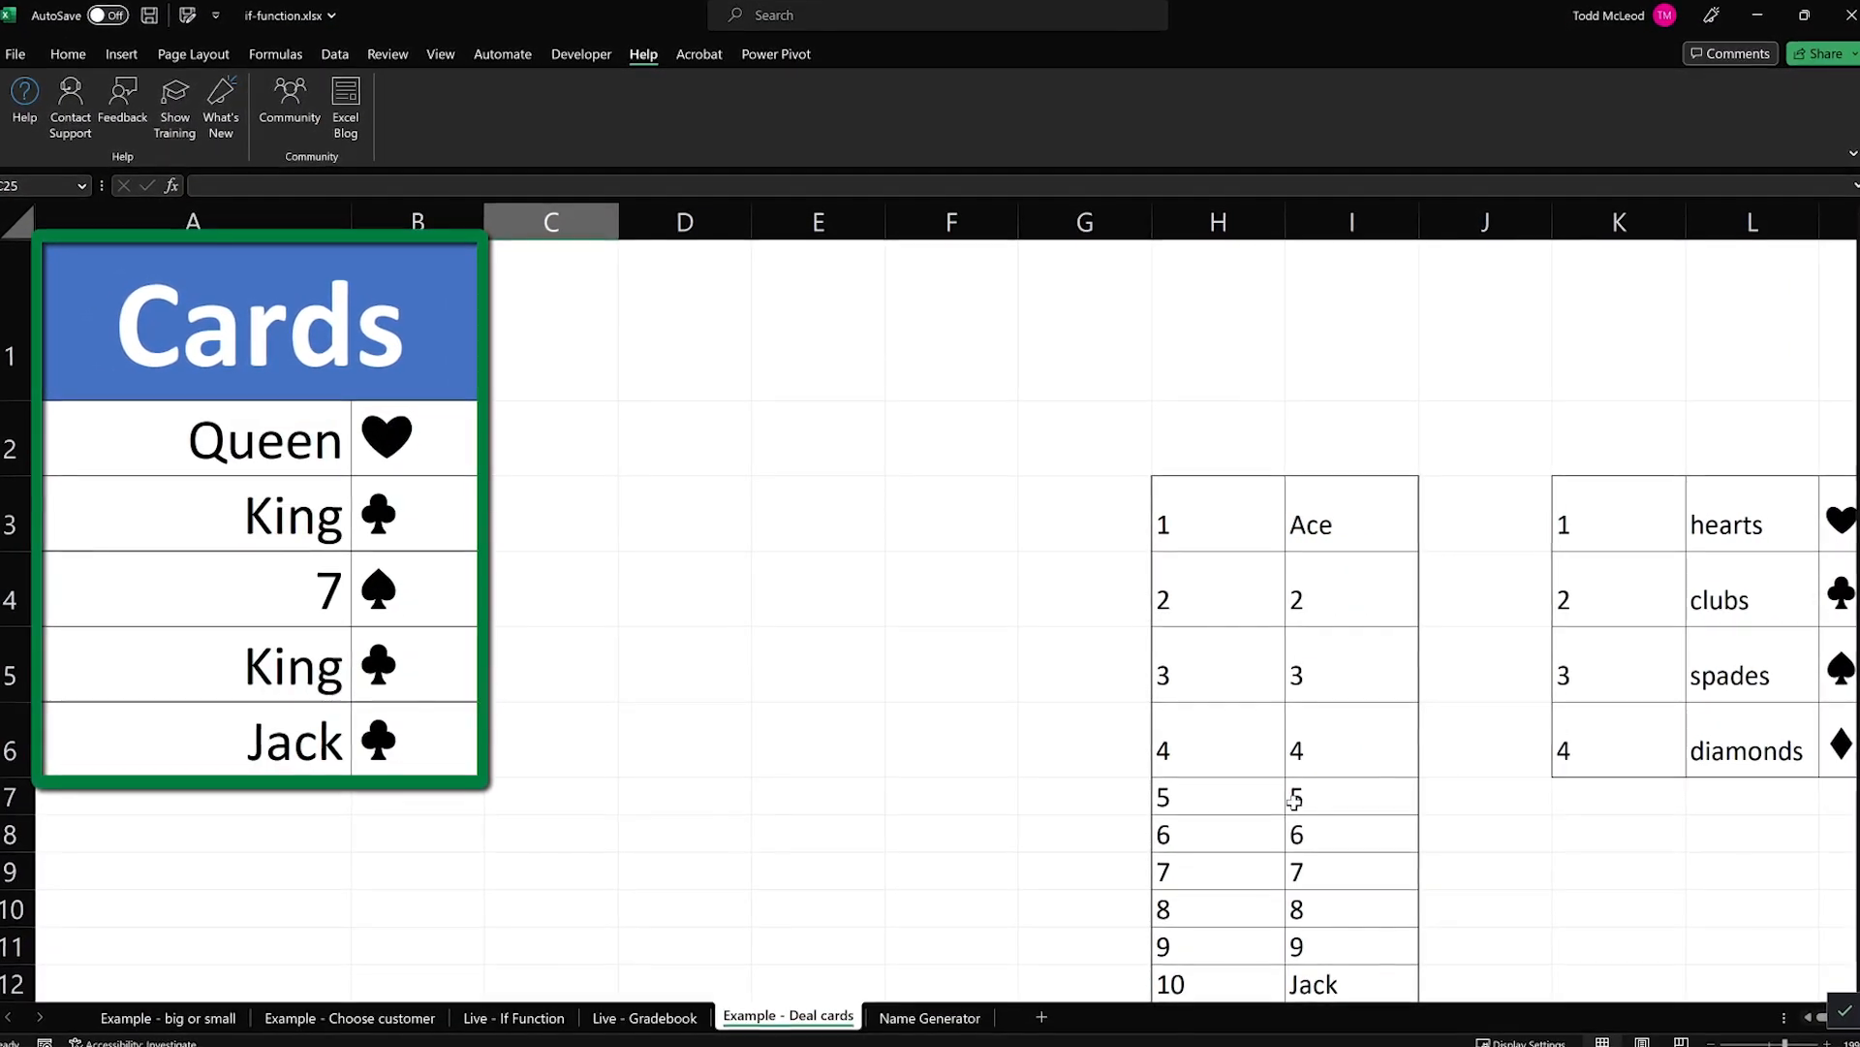
pyautogui.press('F9')
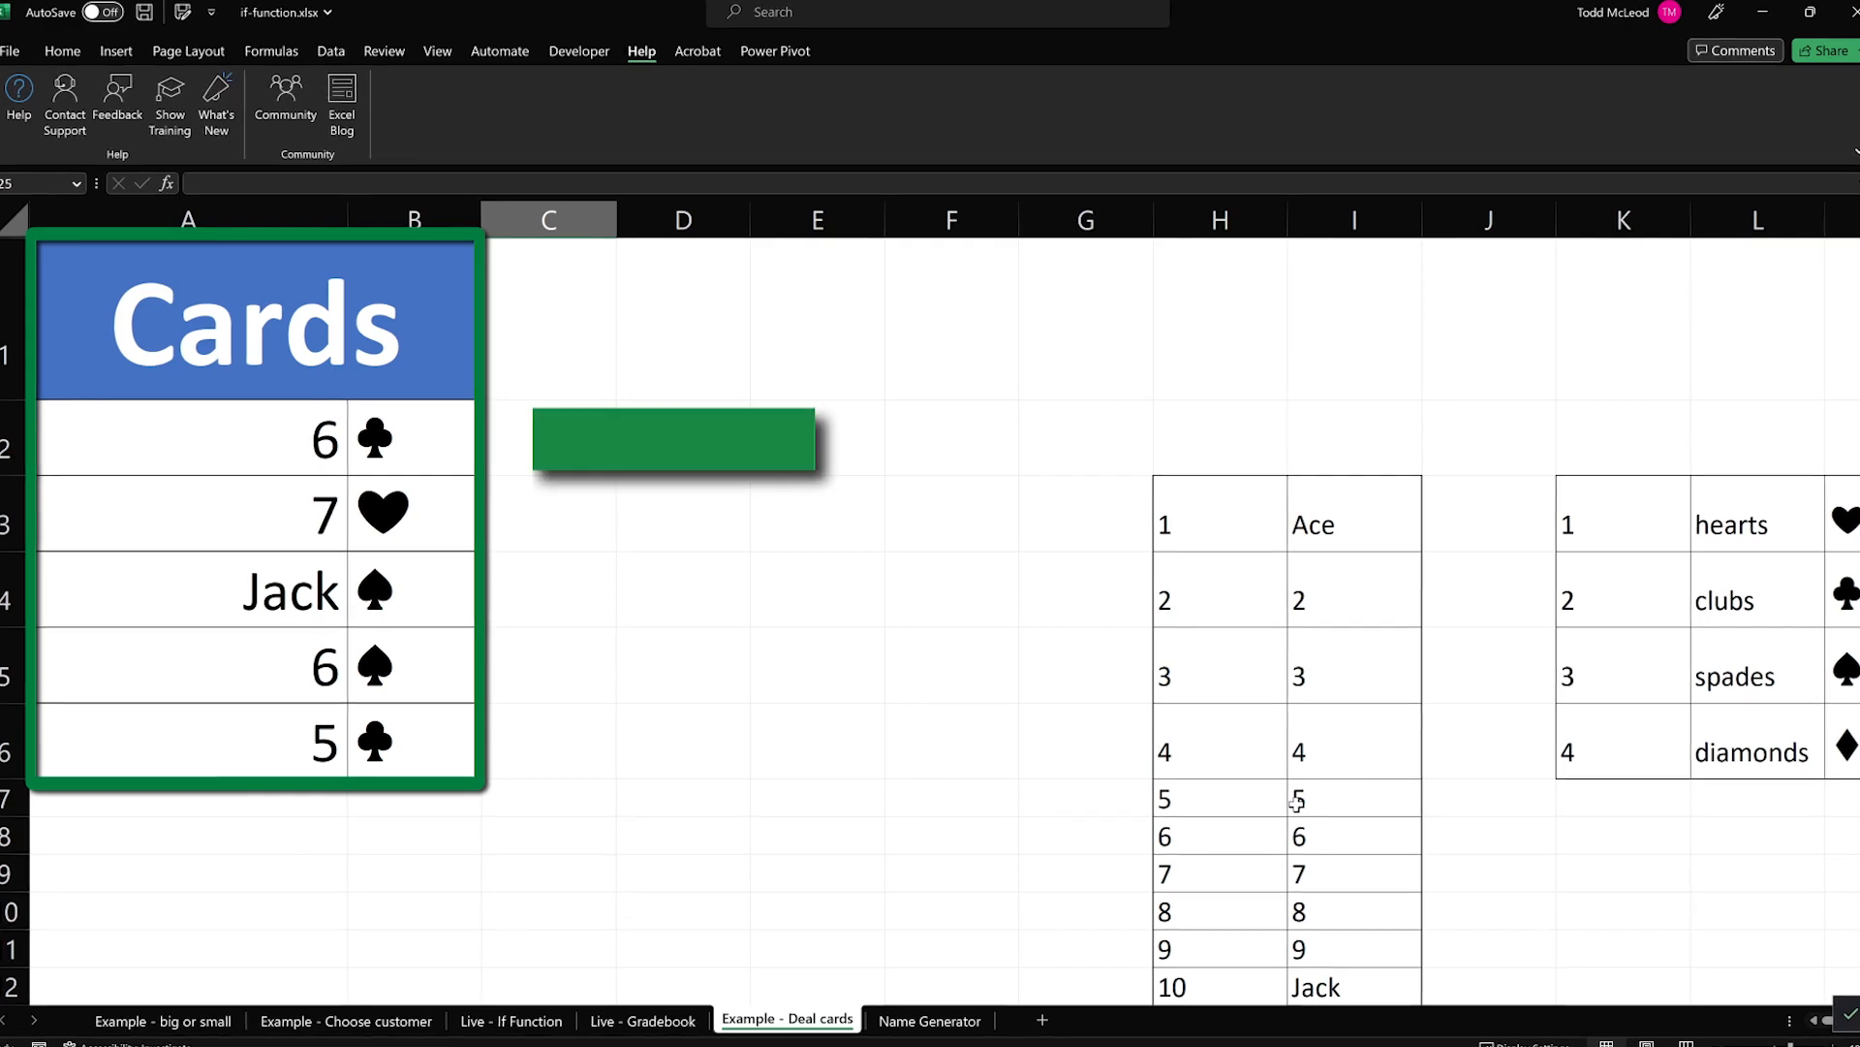
pyautogui.press('F9')
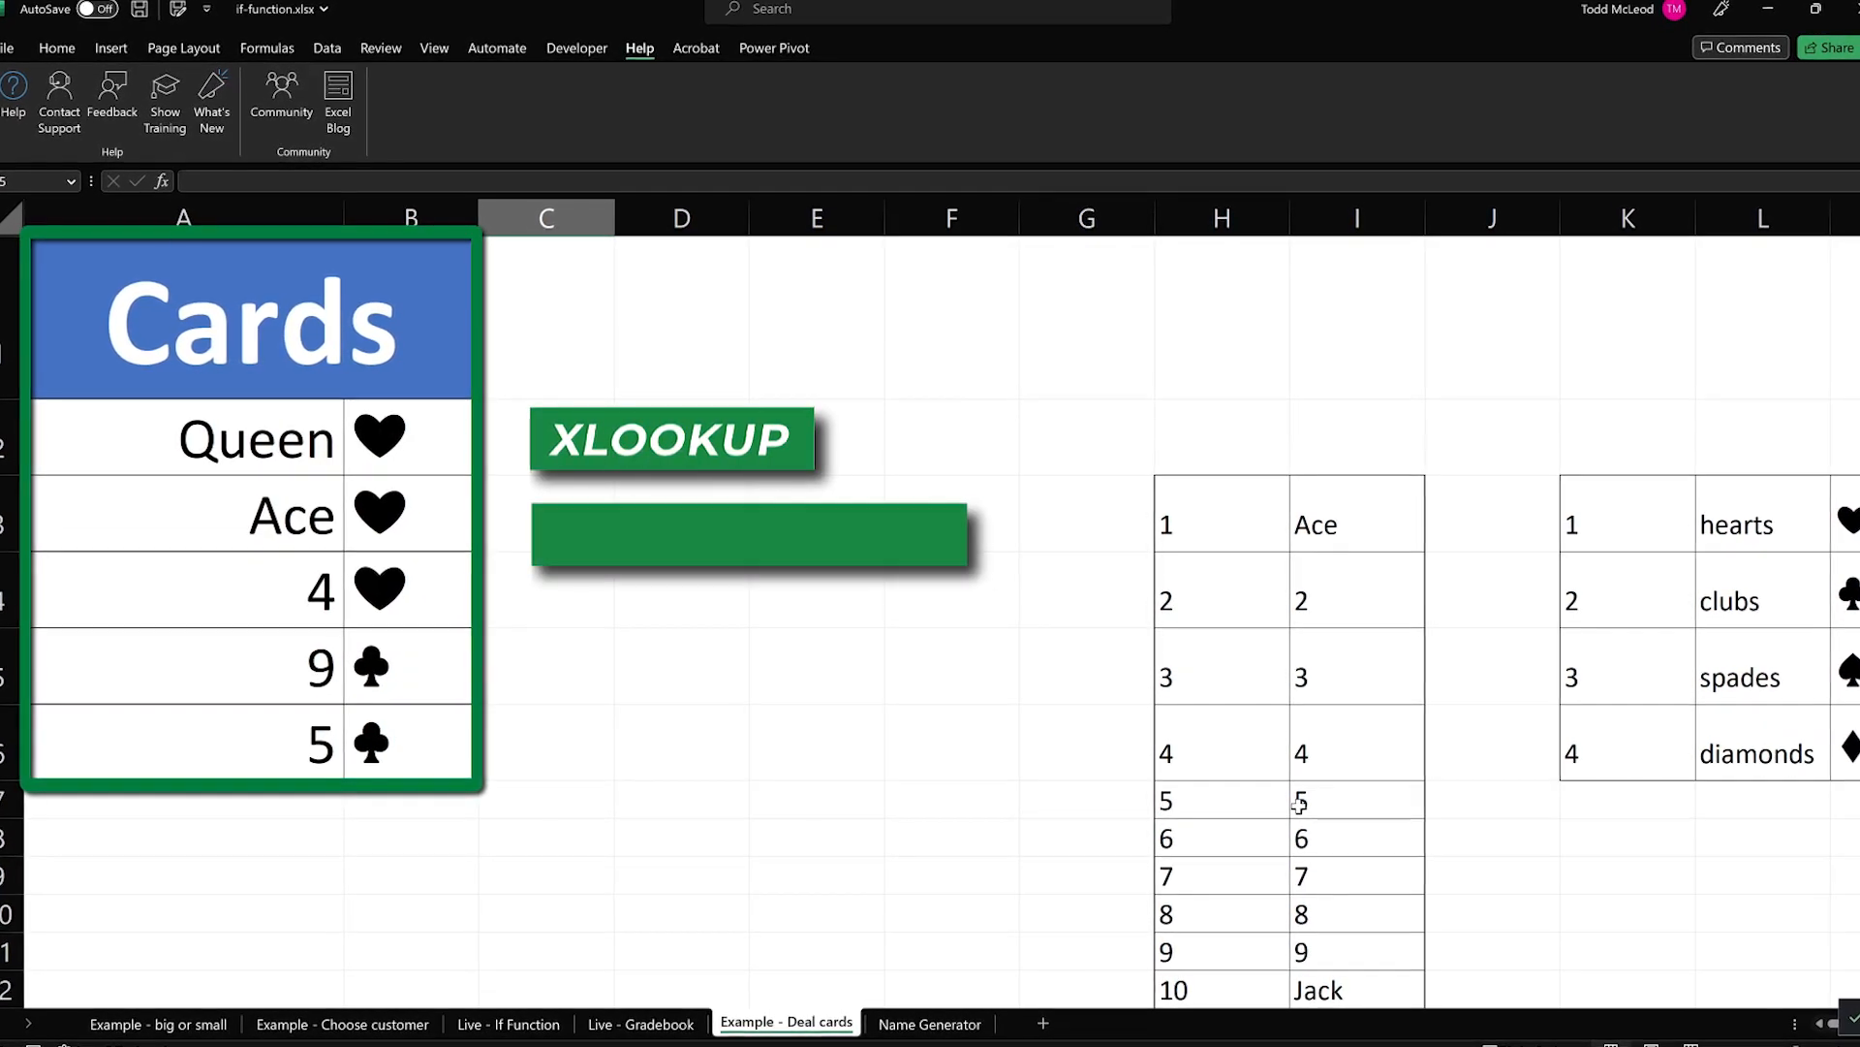